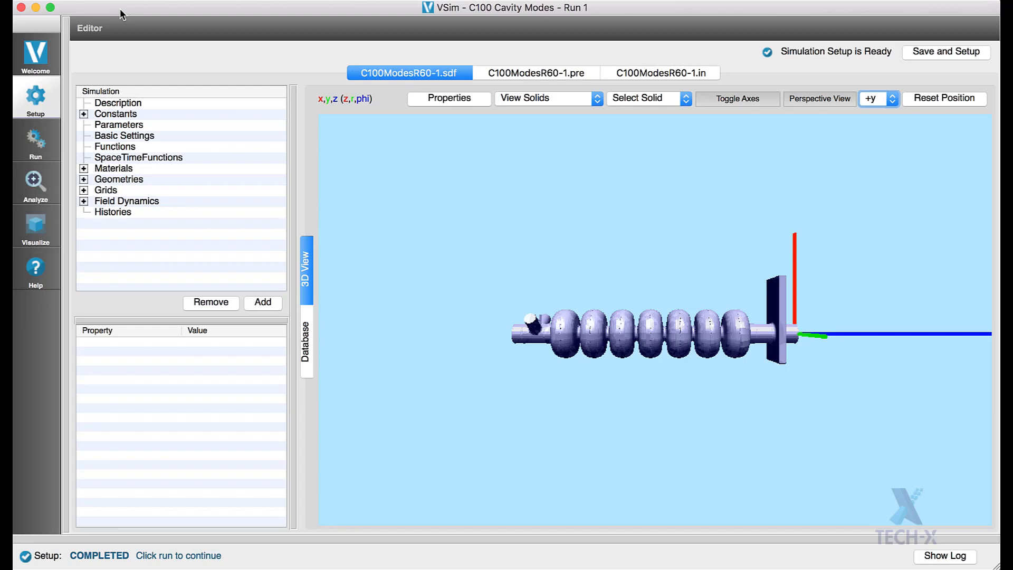
Step: Add a user-defined constant named BGNX with the value -0.11 to the simulation's constants
left_click(83, 114)
left_click(113, 114)
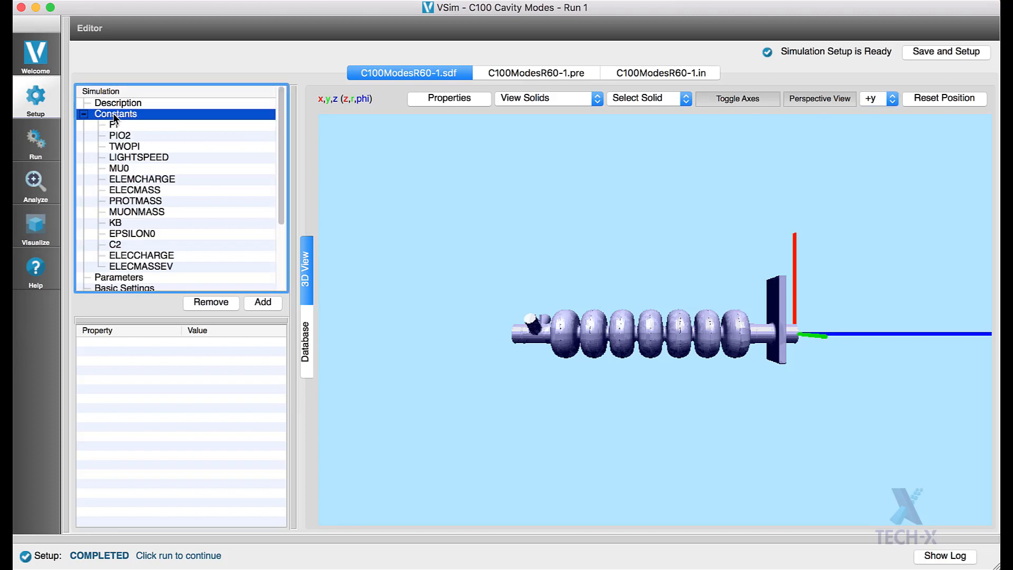
left_click(137, 258)
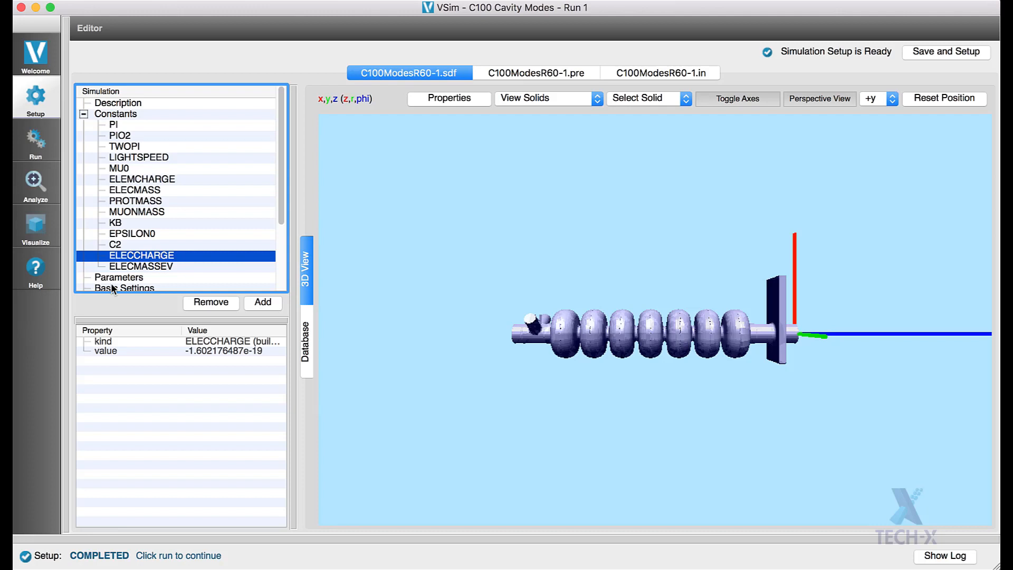
left_click(259, 303)
double_click(142, 277)
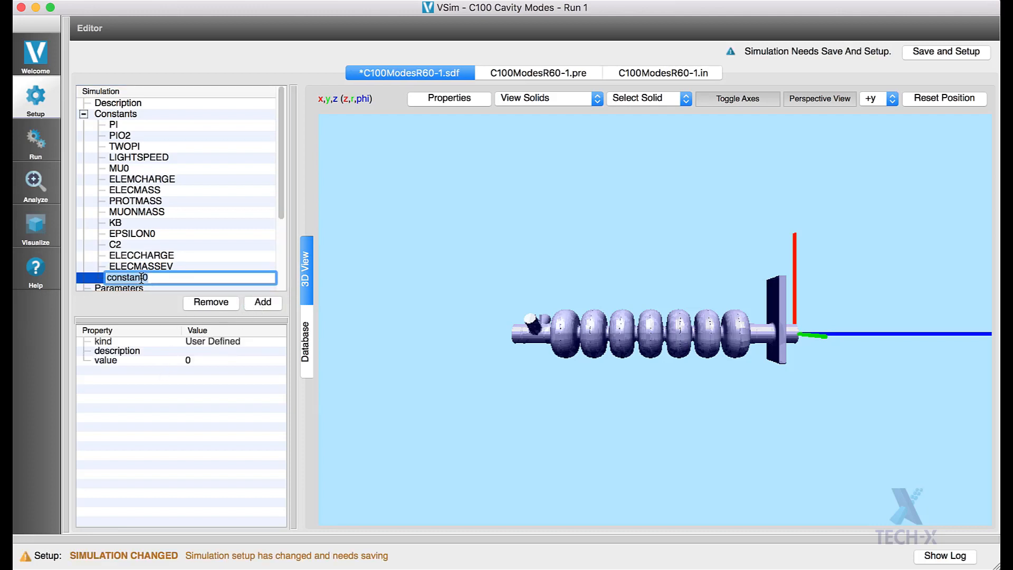
type("BGNX")
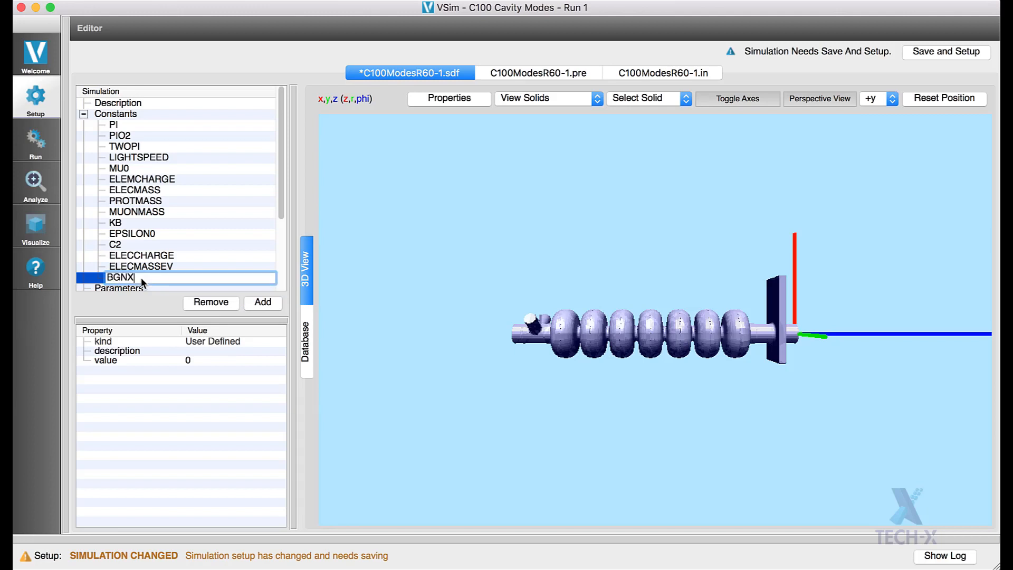
key("Return")
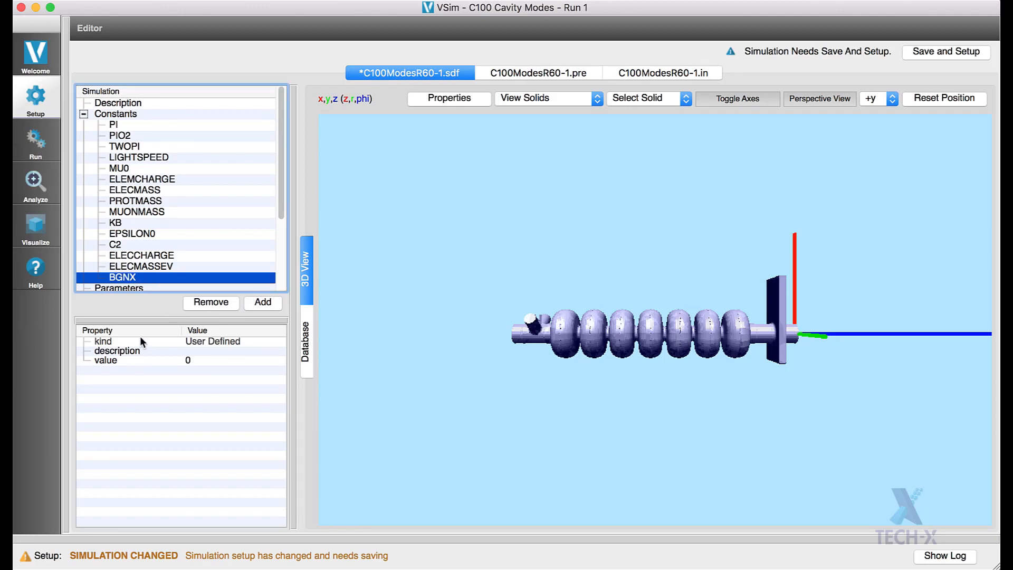
double_click(201, 362)
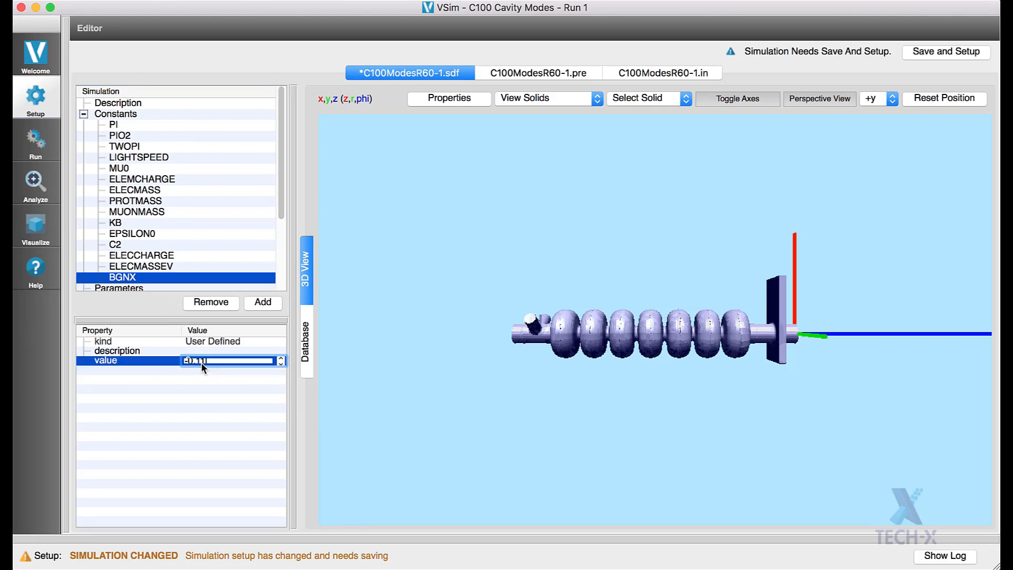
type("-0.11")
key("Return")
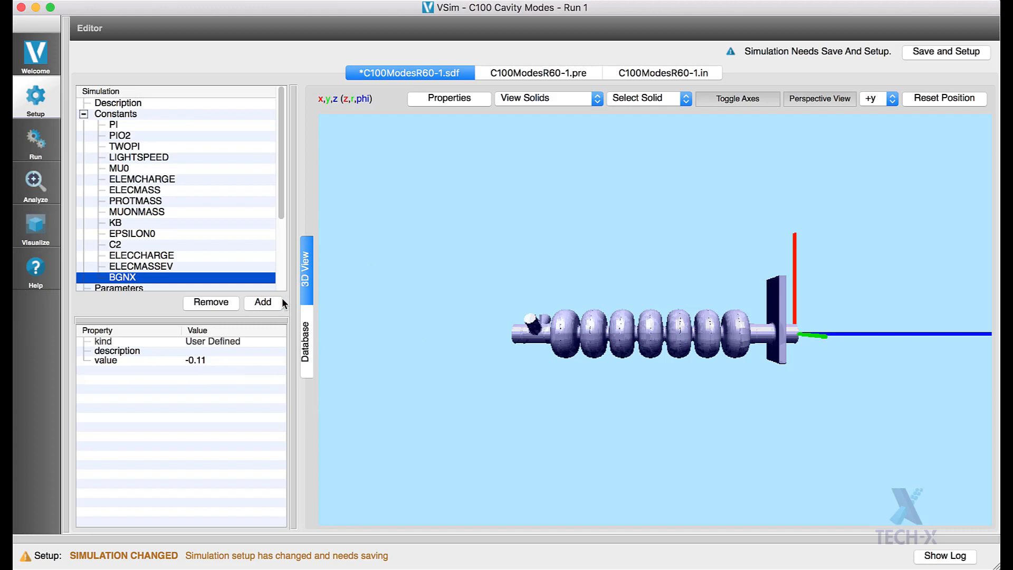
Step: Add a second user-defined constant named ENDX with the value 0.19
left_click(264, 302)
double_click(139, 278)
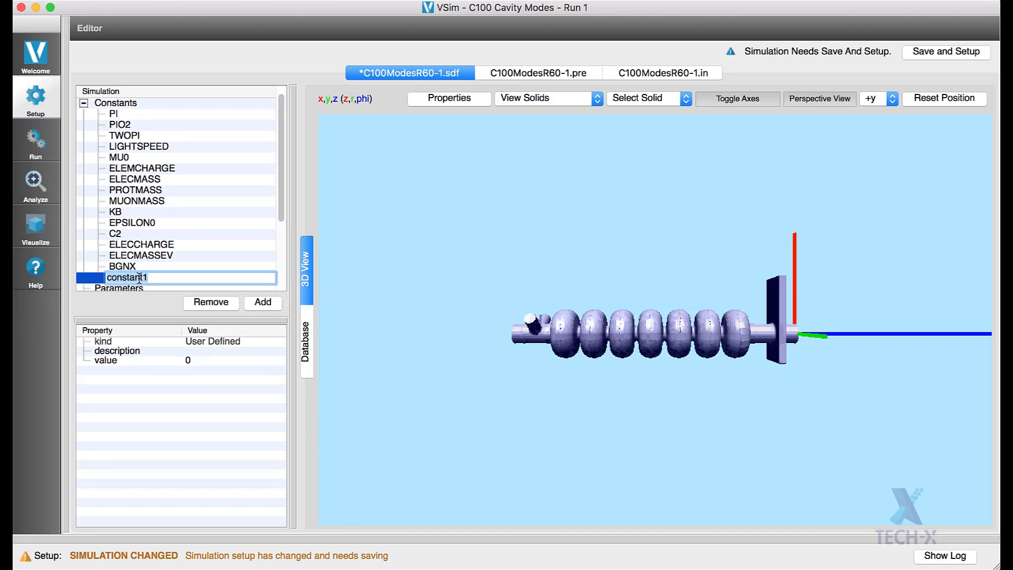
type("ENDX")
key("Return")
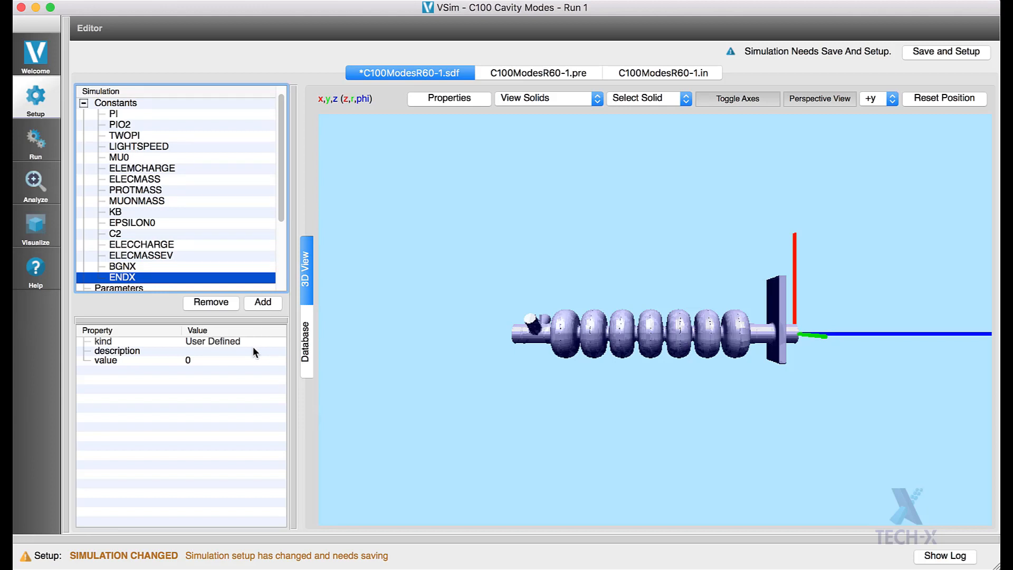
double_click(226, 360)
type("0.")
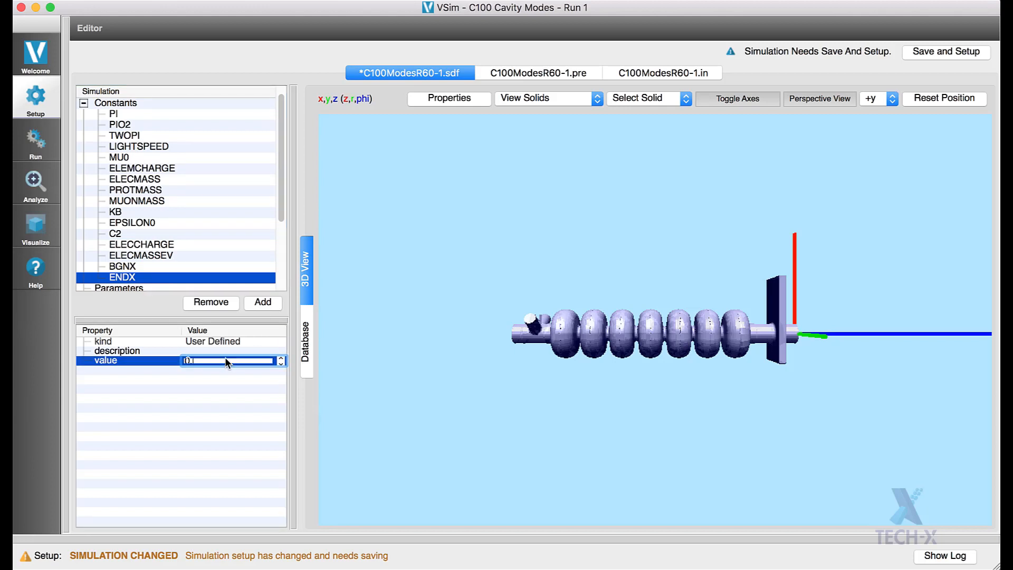
key("Return")
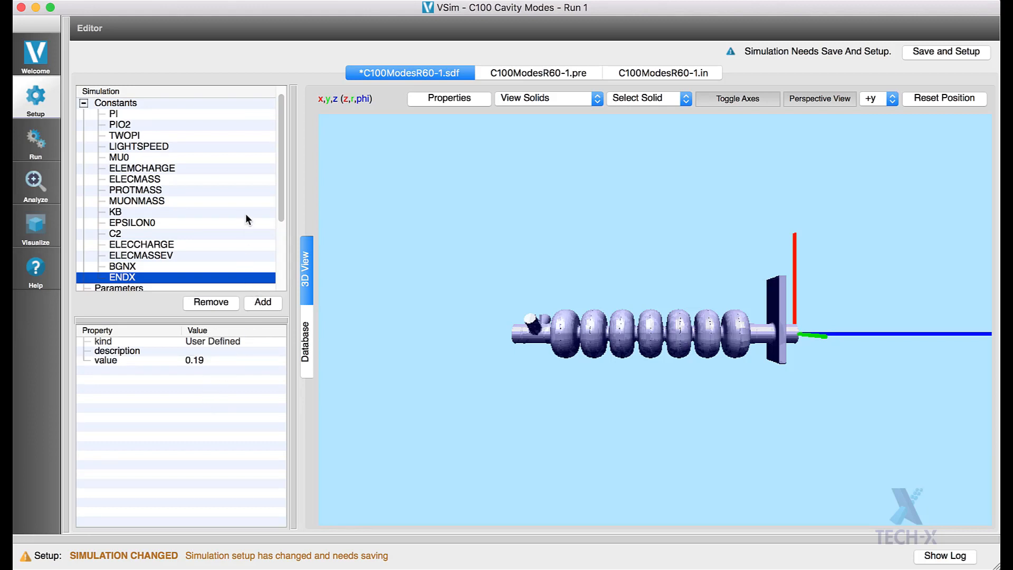
Step: Assign the constants BGNX and ENDX to the grid's xMin and xMax, and show the grid around the cavity
left_click_drag(282, 186, 289, 263)
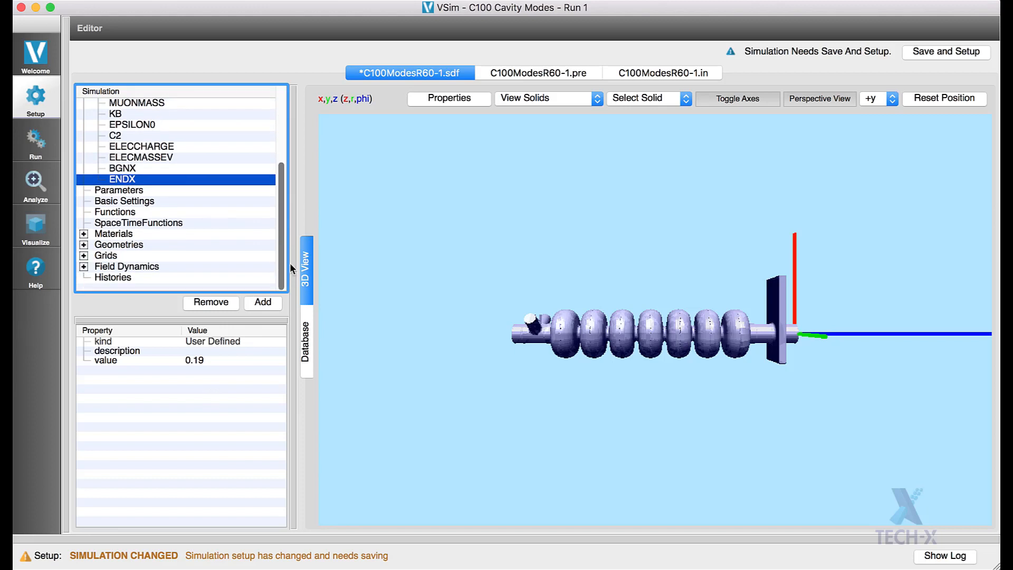
left_click(85, 256)
left_click(158, 268)
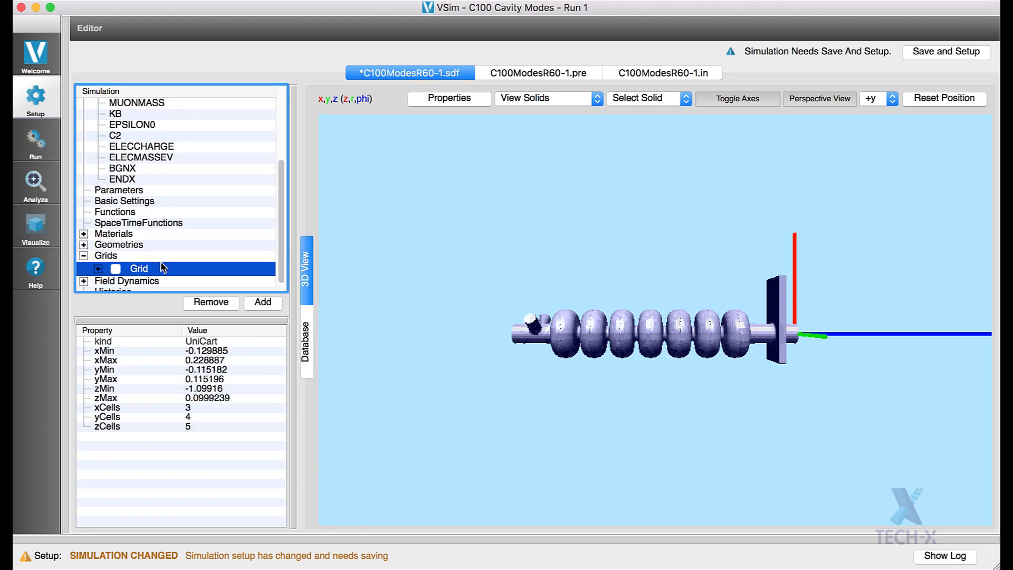
right_click(107, 353)
mouse_move(136, 347)
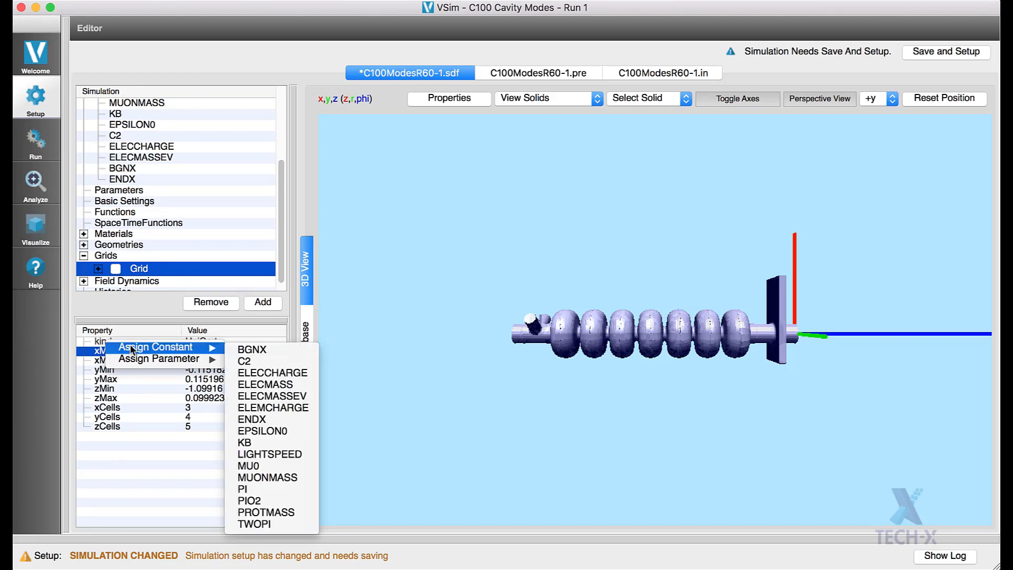
left_click(253, 349)
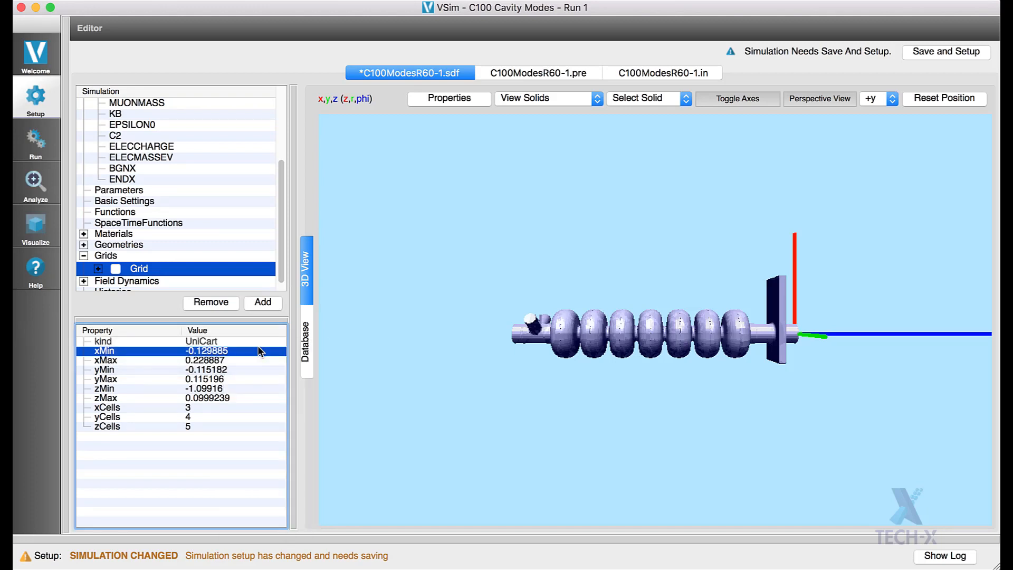
right_click(104, 360)
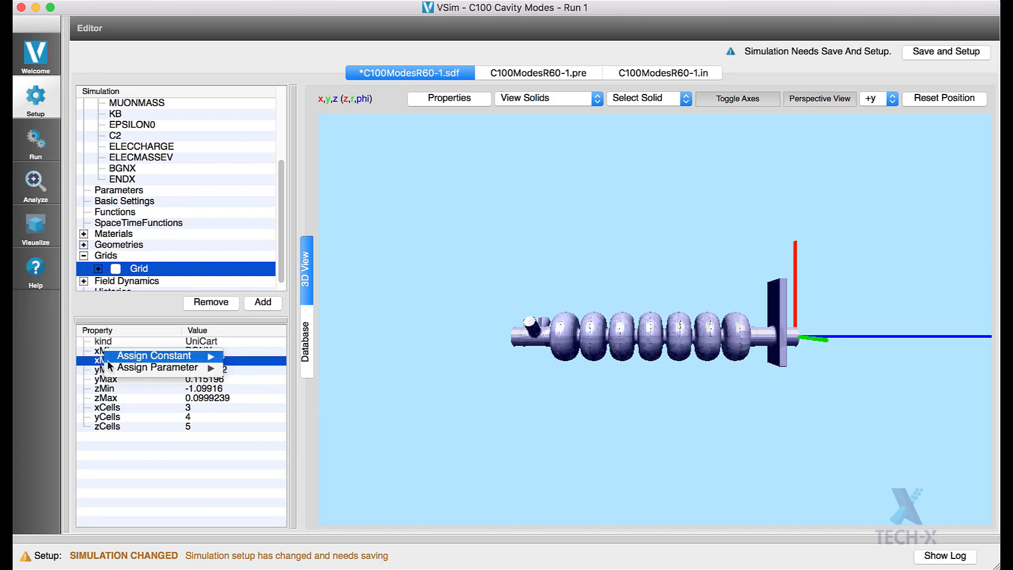
mouse_move(153, 355)
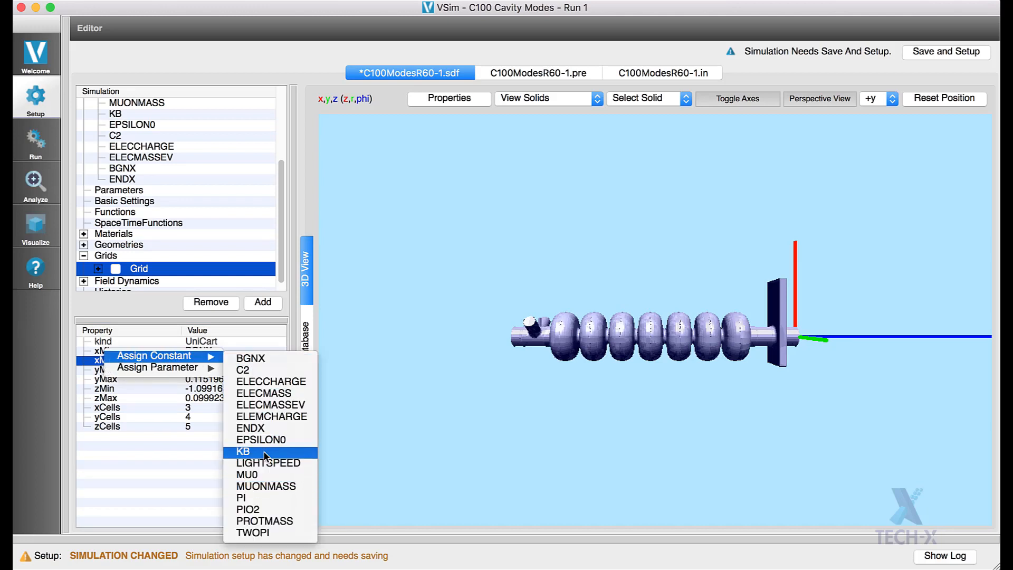
left_click(264, 428)
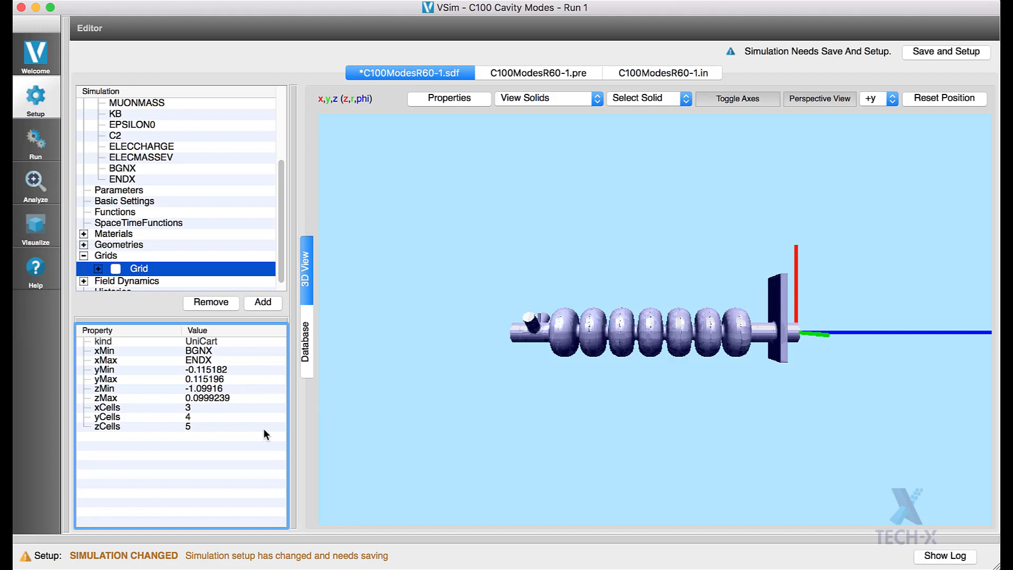
left_click(116, 268)
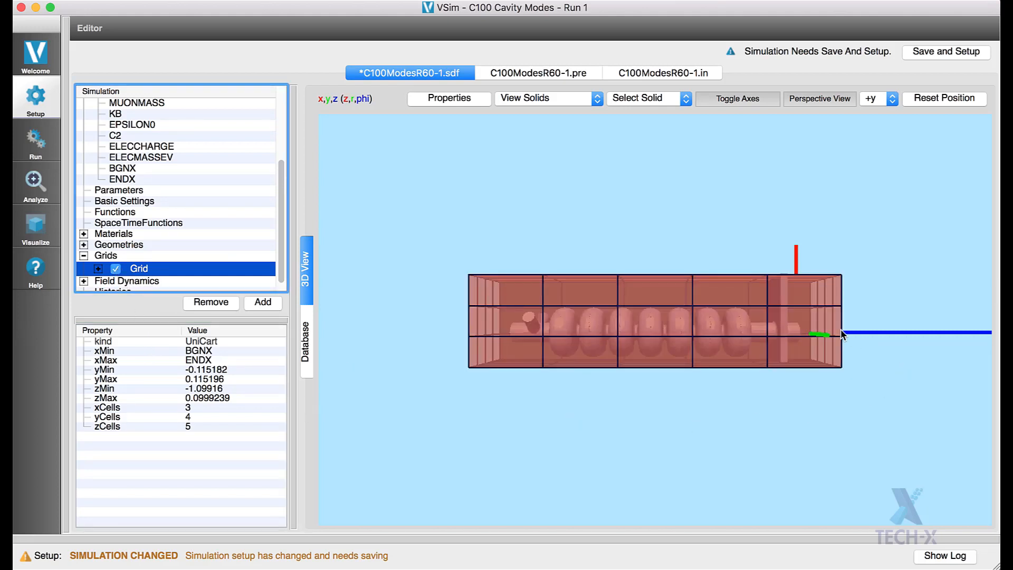
left_click_drag(675, 466, 650, 490)
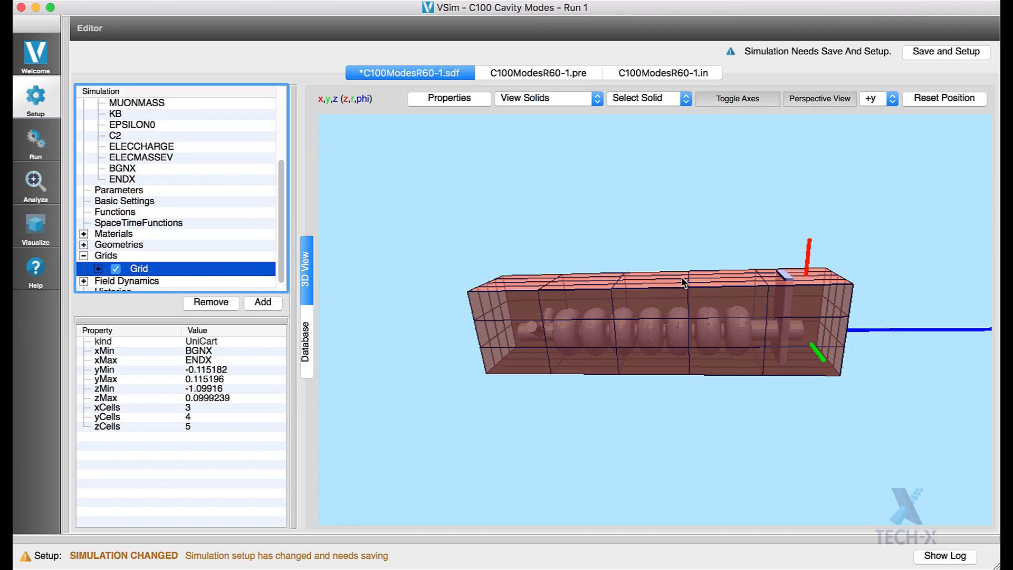
Step: Add a user-defined constant named BGNY after ENDX and enter its value
left_click(128, 177)
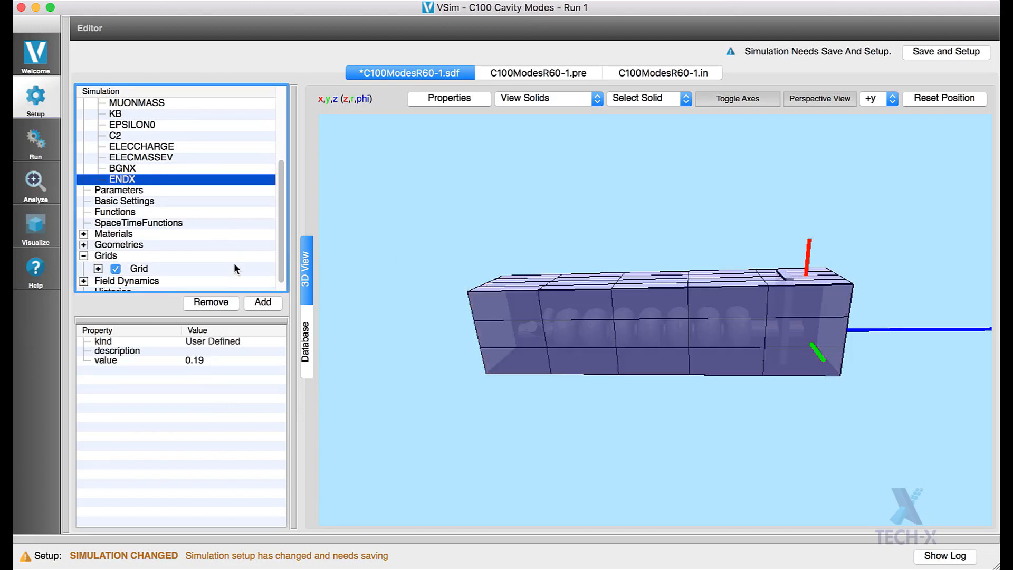
left_click(265, 301)
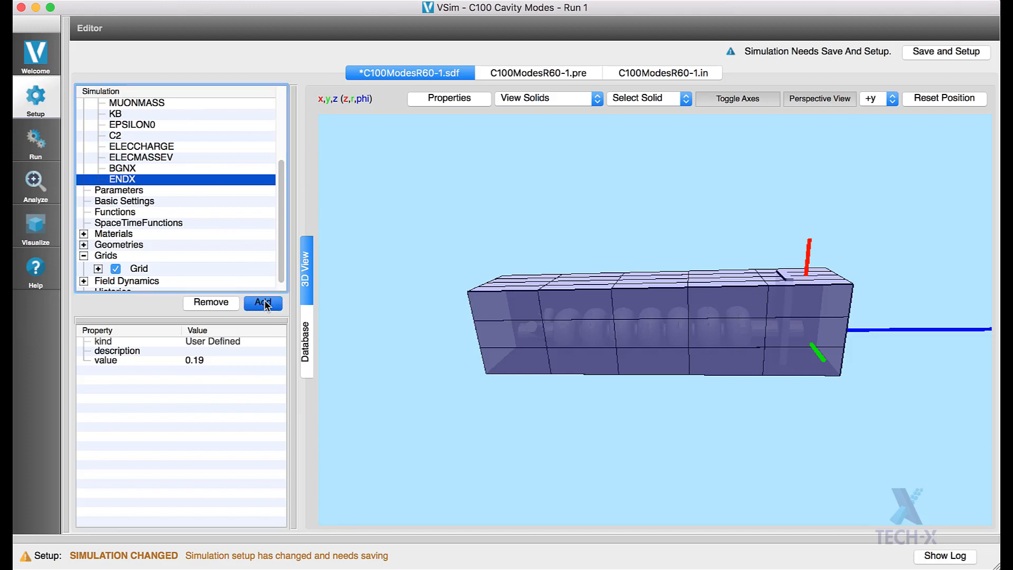
double_click(144, 190)
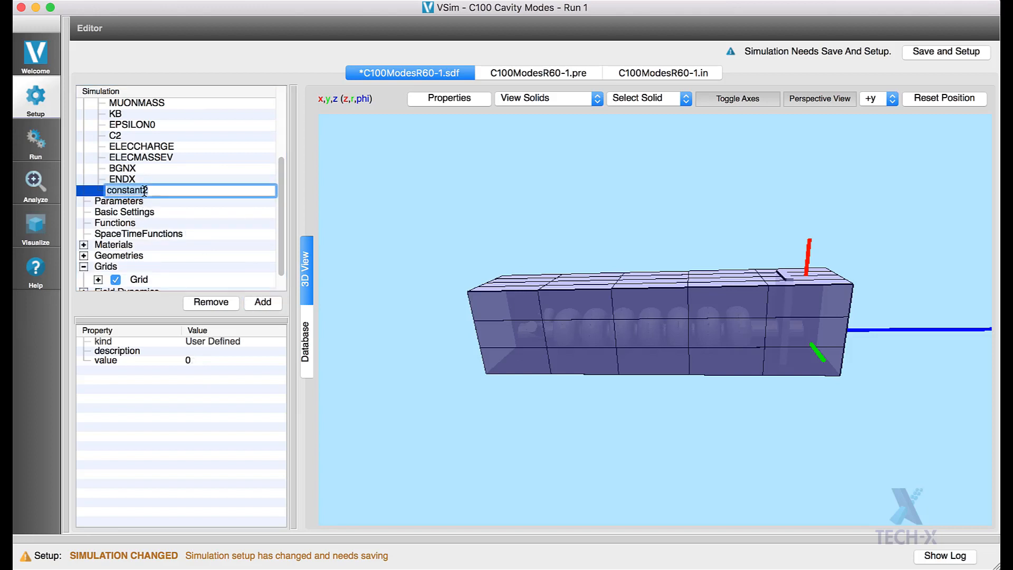
type("BGNY")
key("Return")
double_click(217, 361)
Step: Add a user-defined constant named ENDY and enter its value
left_click(262, 302)
double_click(138, 201)
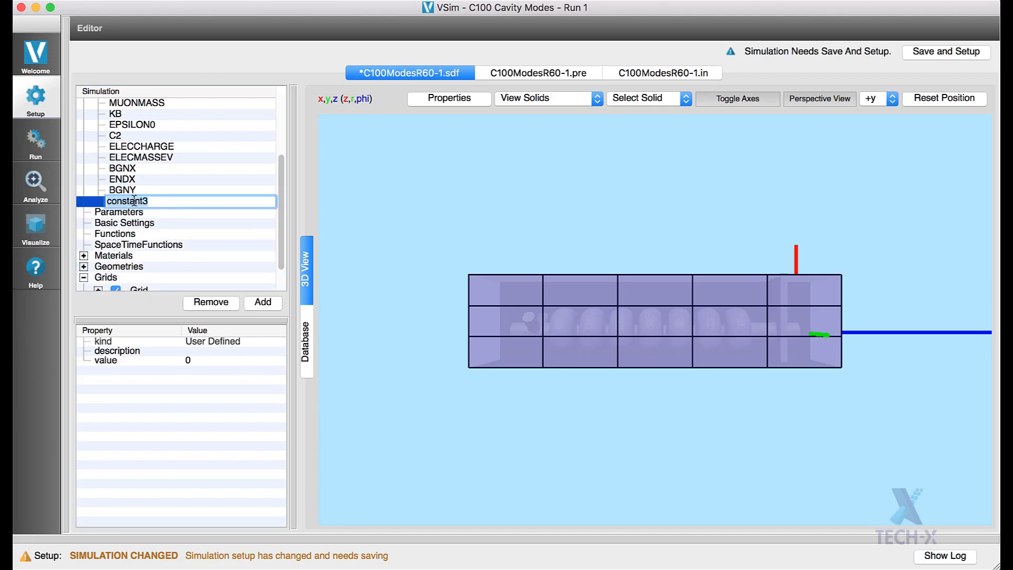
type("ENDY")
key("Return")
double_click(196, 361)
Step: Add a user-defined constant named BGNZ and enter its value
left_click(263, 302)
double_click(142, 212)
type("BGNZ")
key("Return")
double_click(198, 361)
Step: Add a user-defined constant named ENDZ with the value -0.01
left_click(263, 302)
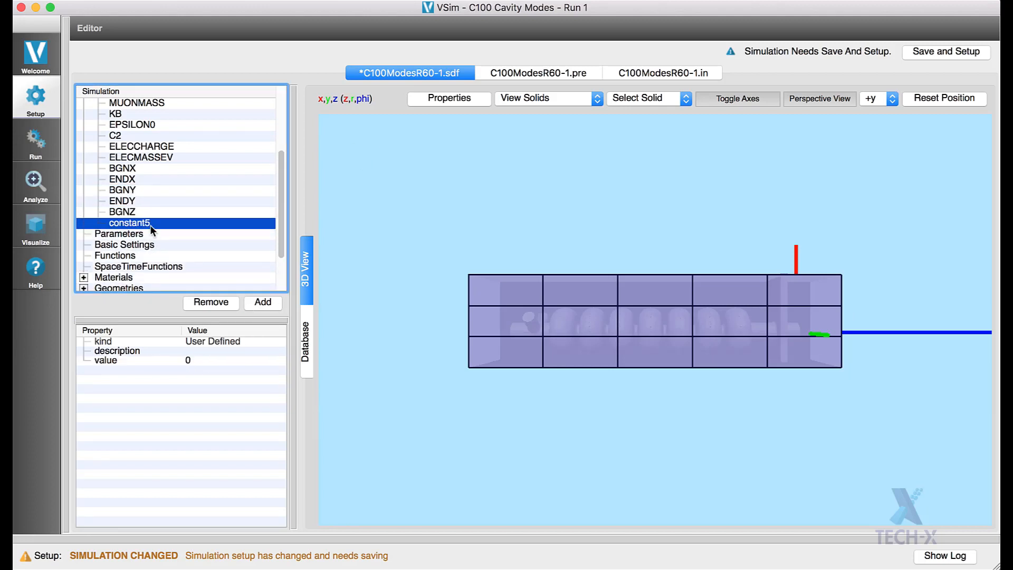
double_click(149, 224)
type("ENDZ")
double_click(200, 359)
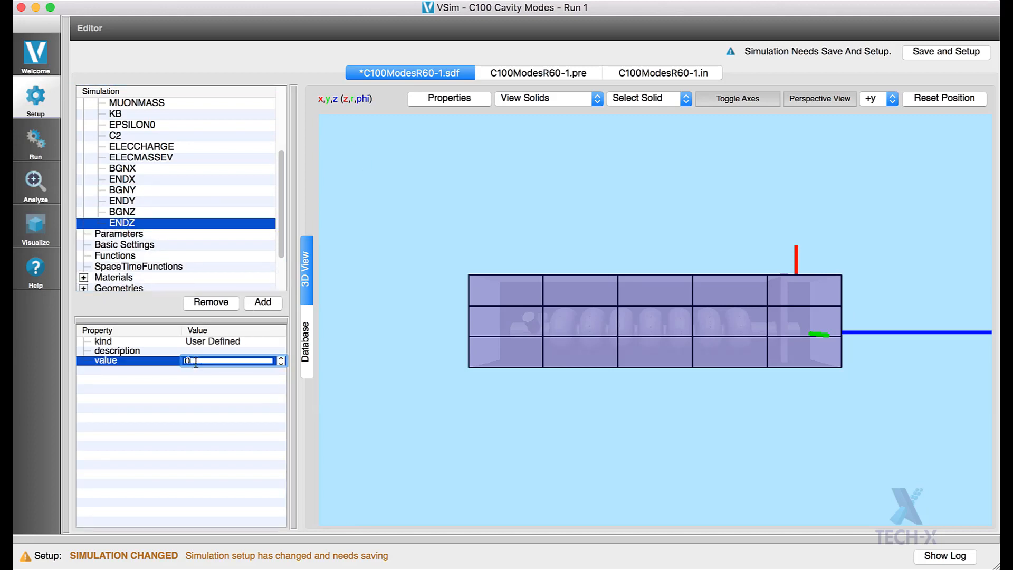
type("0.00")
key("BackSpace")
key("BackSpace")
key("BackSpace")
type("-0.01")
key("Return")
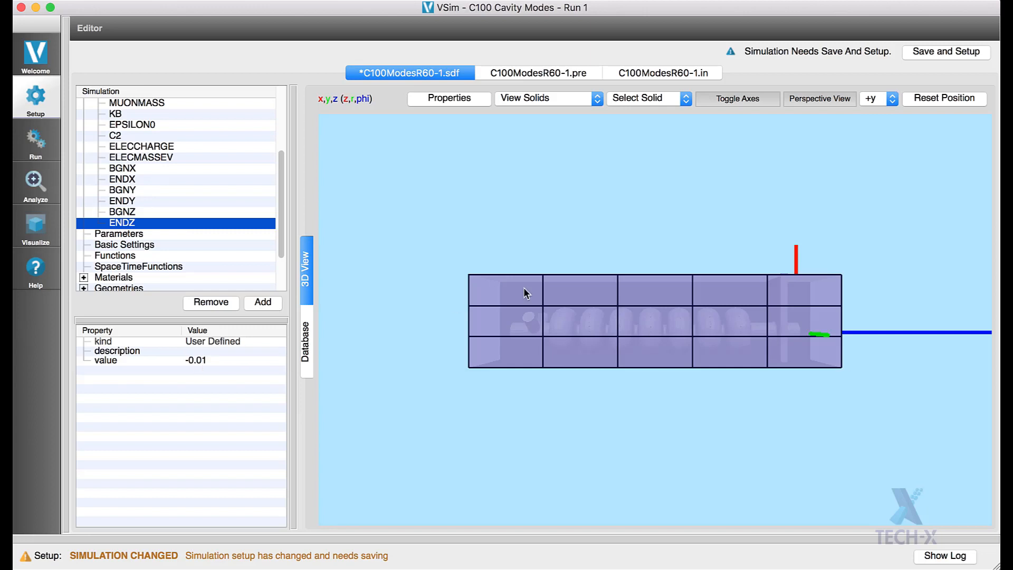
Step: Assign the constants BGNY and ENDY to the grid's yMin and yMax
left_click_drag(281, 211, 280, 289)
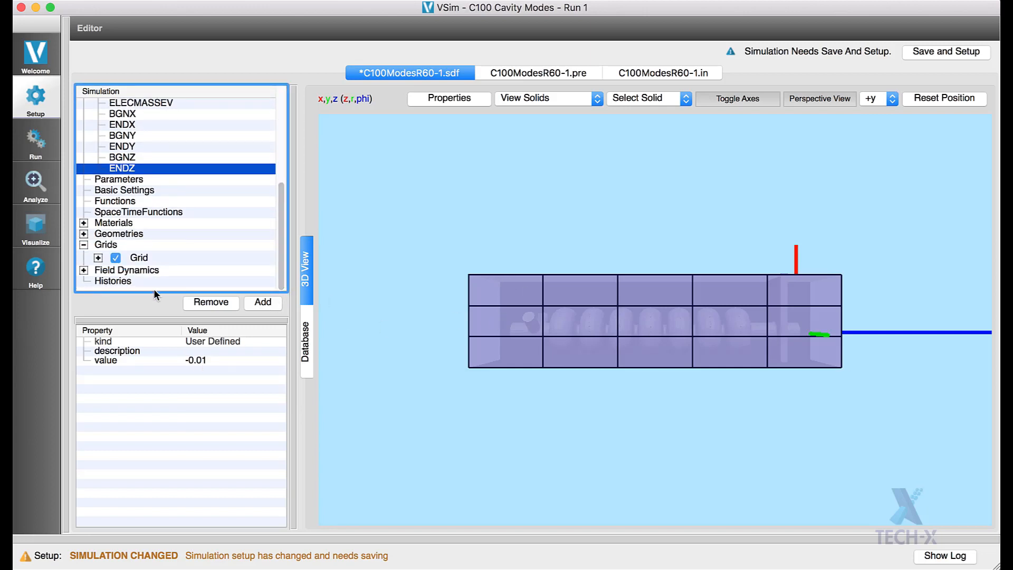
left_click(146, 257)
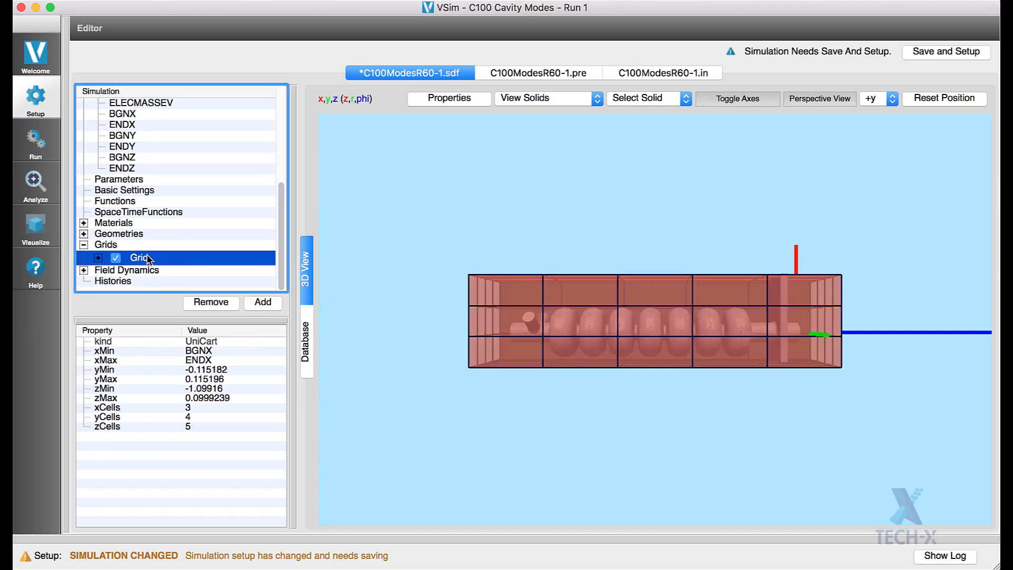
right_click(101, 369)
mouse_move(195, 365)
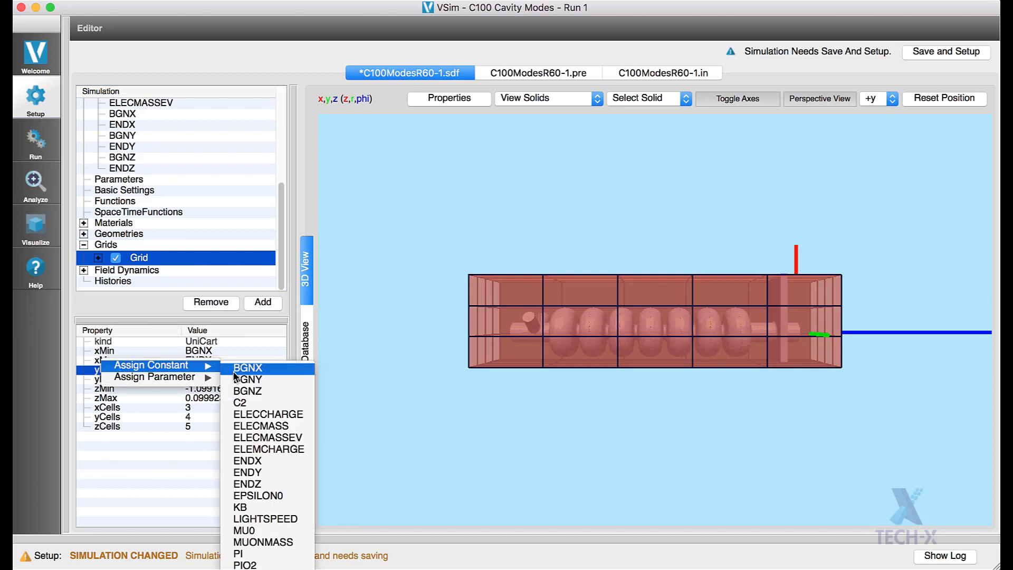
left_click(242, 379)
right_click(106, 379)
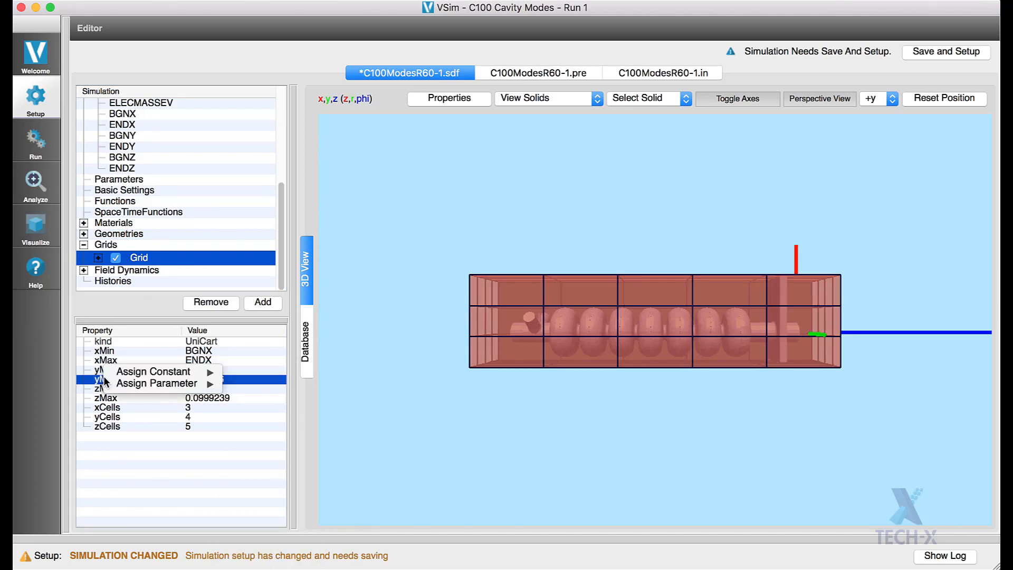
mouse_move(122, 376)
left_click(249, 479)
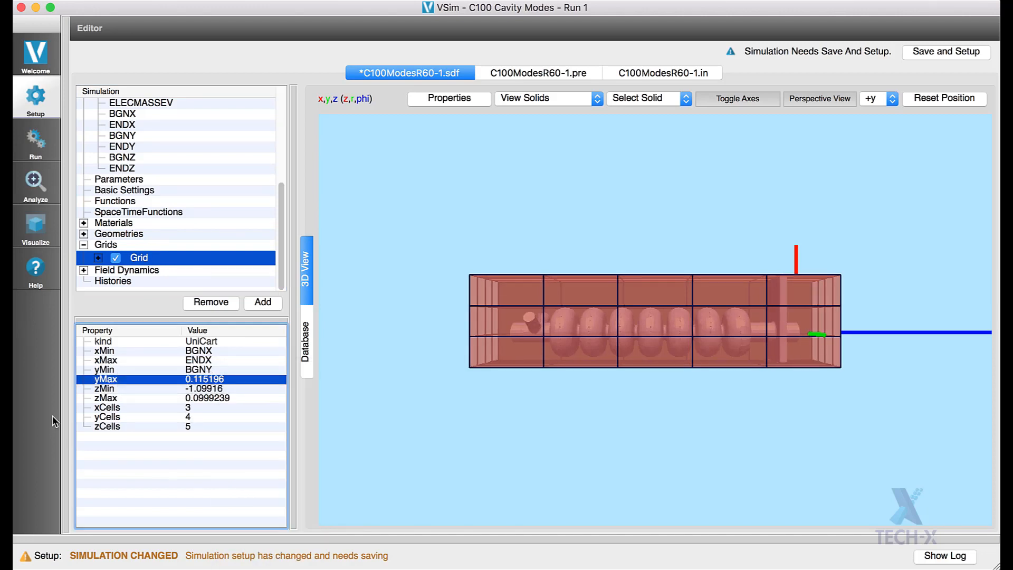
Step: Assign the constants BGNZ and ENDZ to the grid's zMin and zMax
left_click(107, 388)
right_click(111, 388)
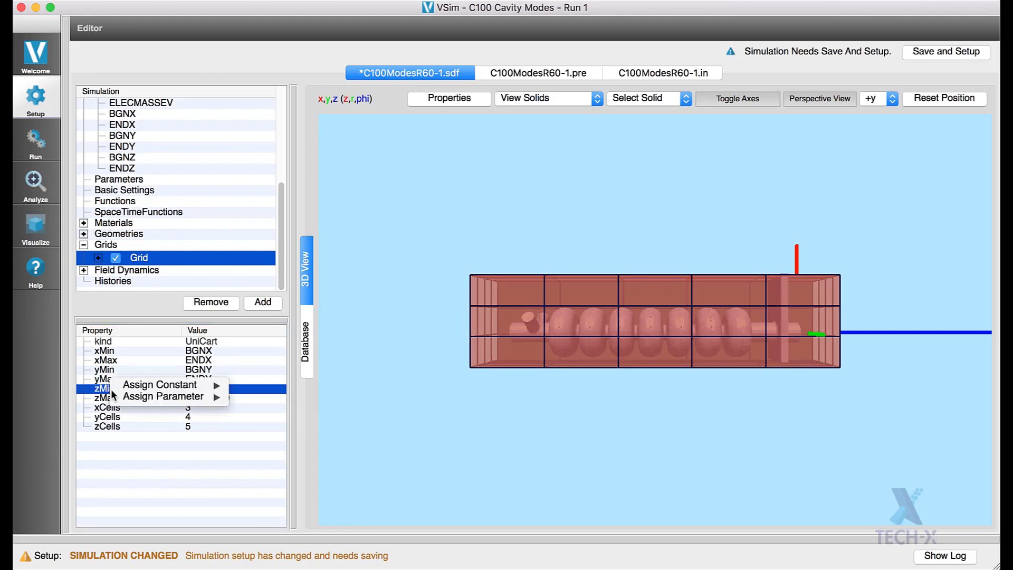
mouse_move(123, 389)
left_click(253, 412)
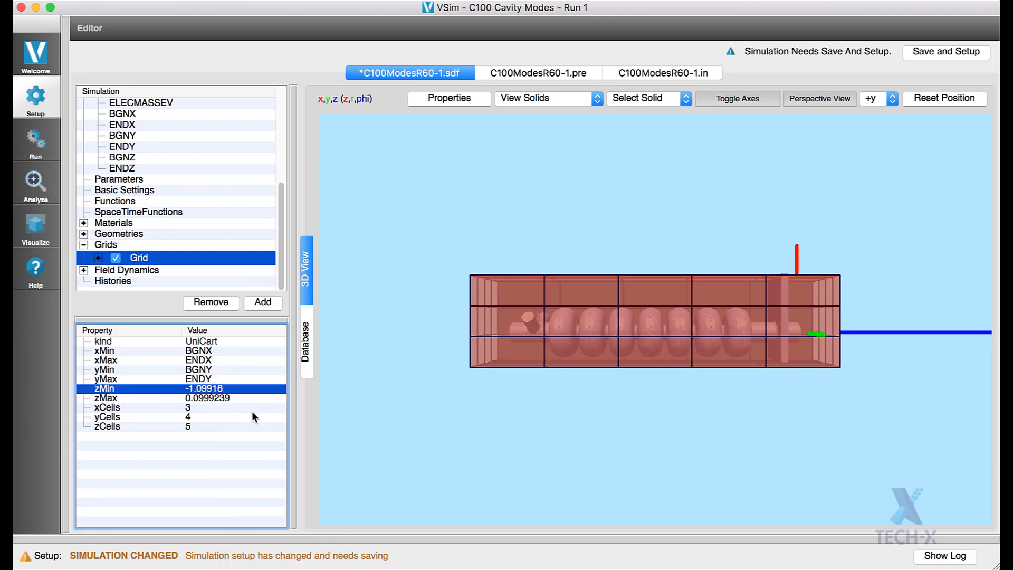
left_click(109, 399)
right_click(108, 400)
mouse_move(122, 393)
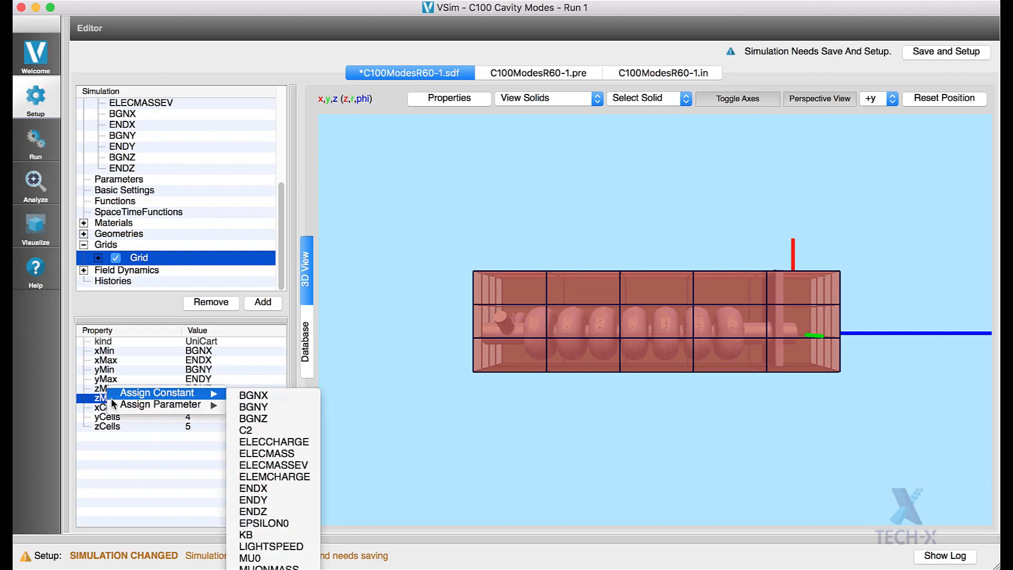
left_click(250, 514)
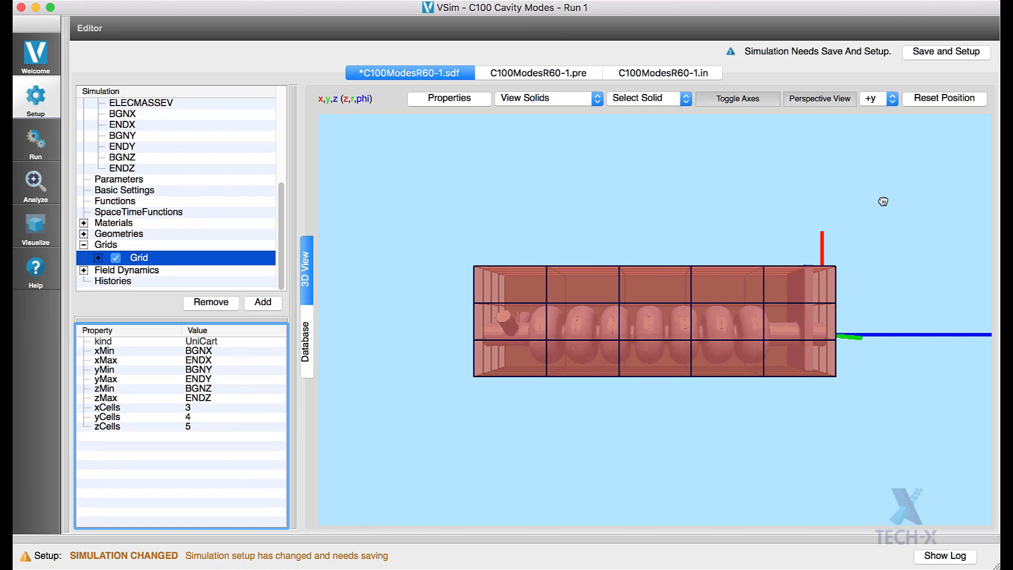
left_click_drag(882, 201, 653, 281)
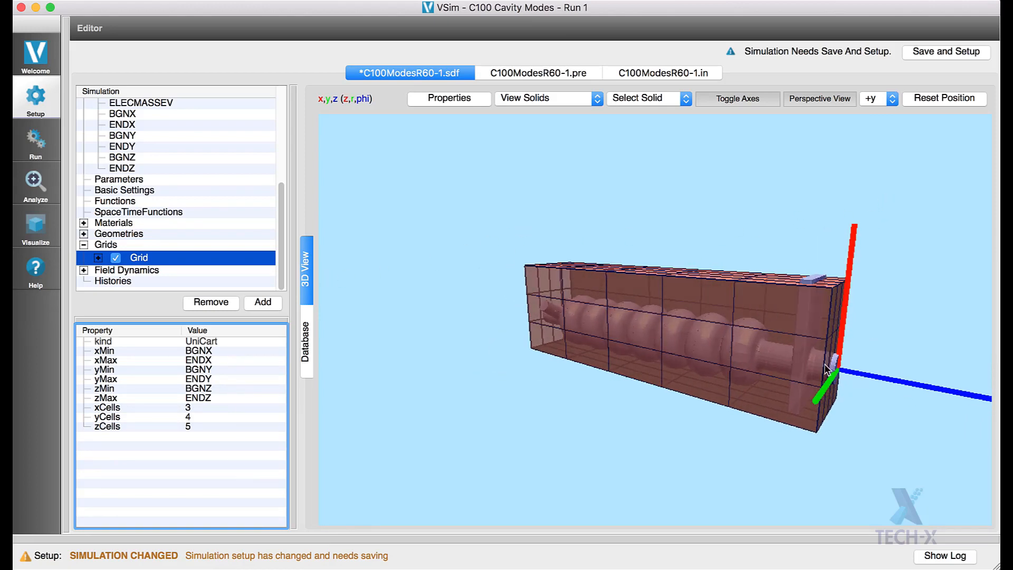
left_click_drag(470, 407, 949, 385)
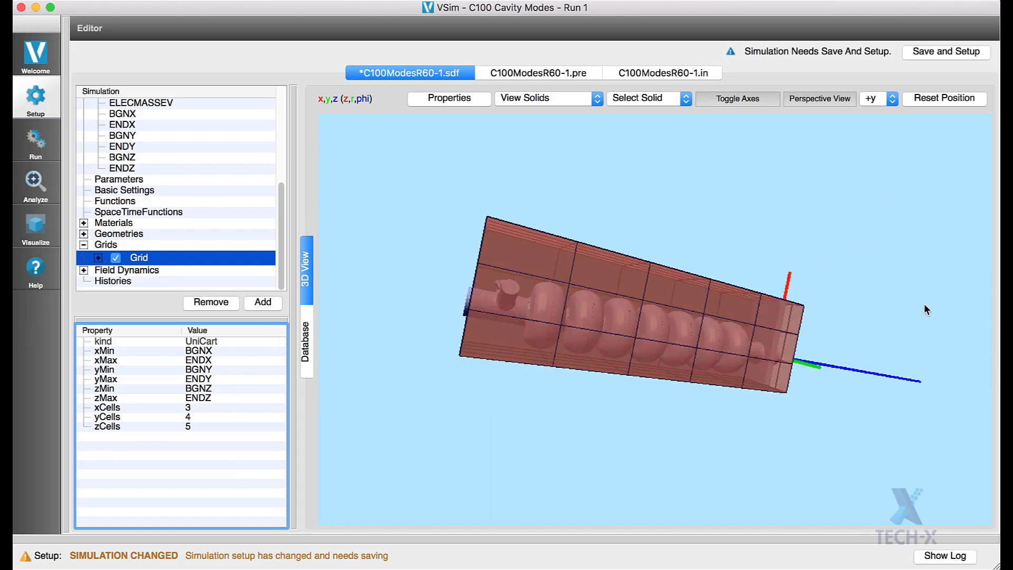
left_click_drag(879, 247, 848, 345)
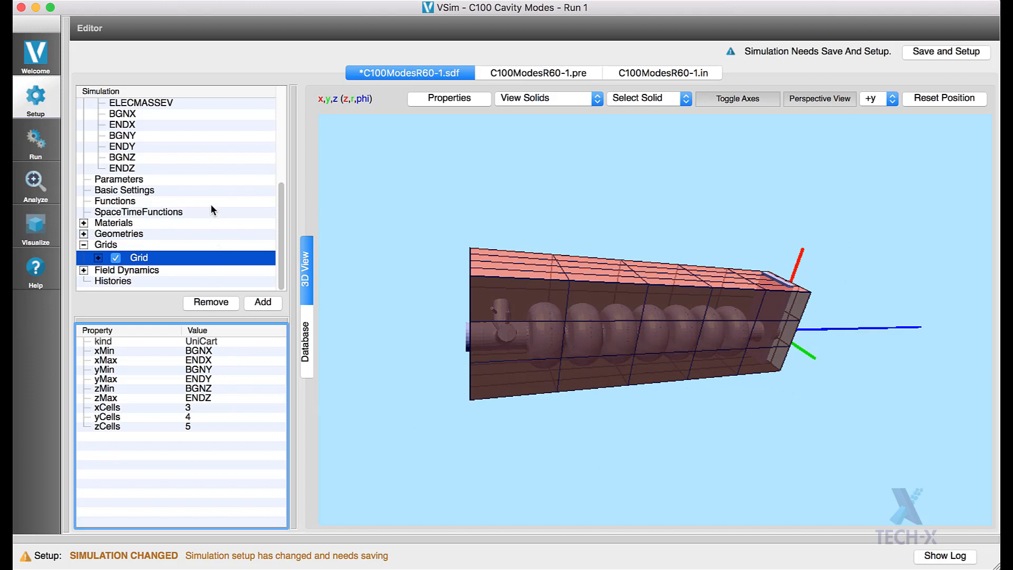
Step: Add a user-defined parameter named LENX with the expression ENDX-BGNX
left_click(132, 181)
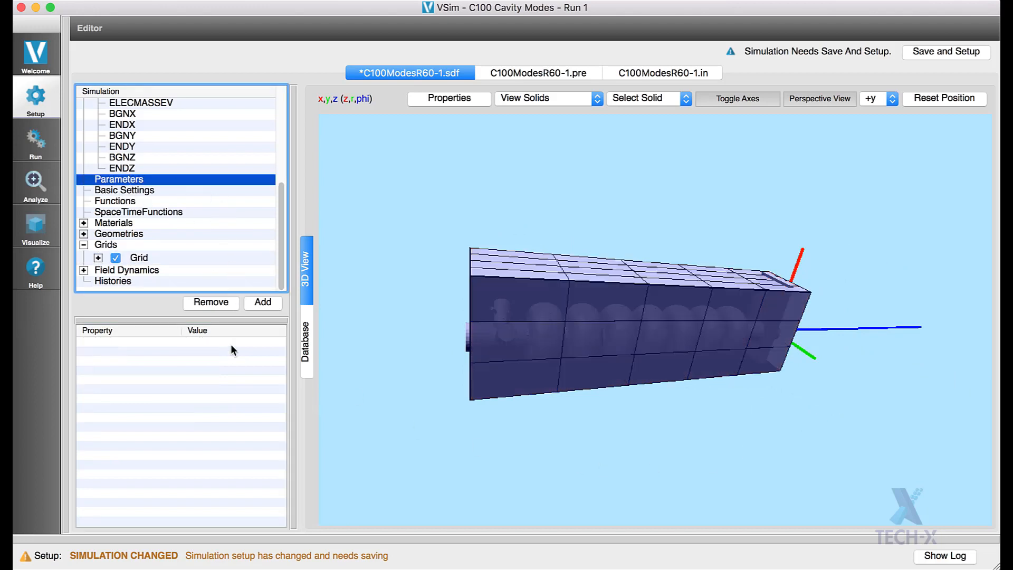
left_click(258, 304)
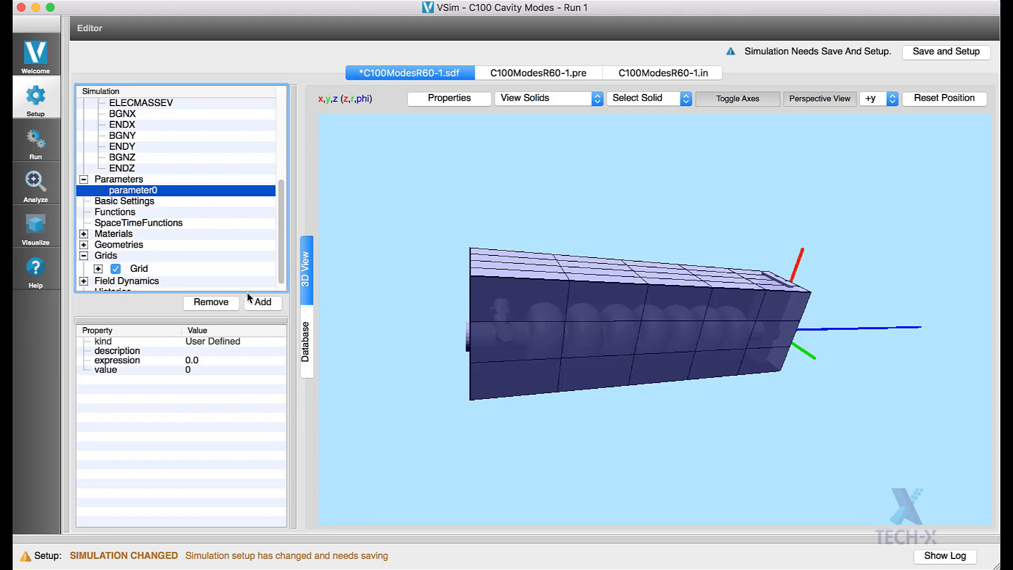
double_click(127, 190)
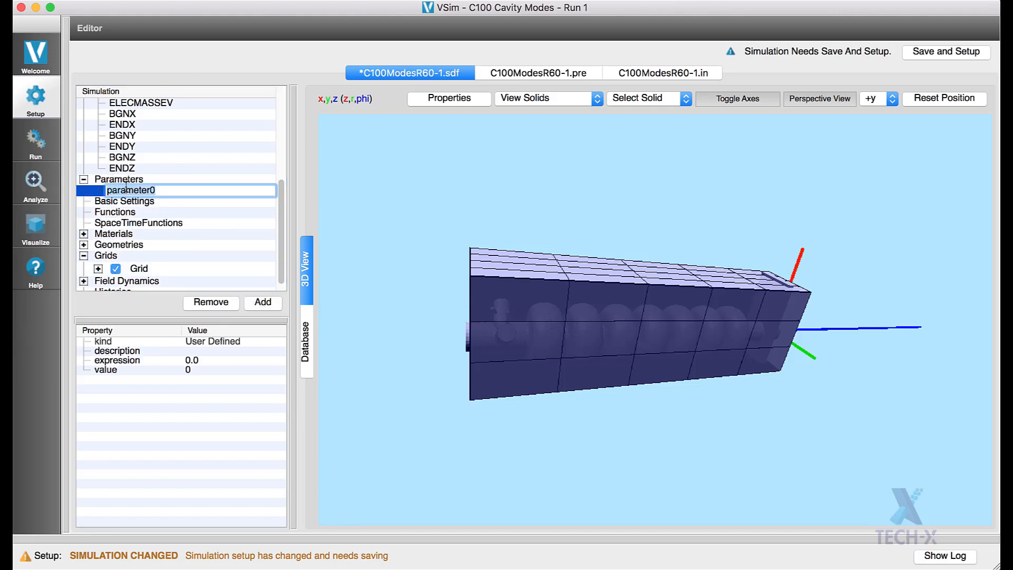
type("LENZ")
key("BackSpace")
type("X")
key("Return")
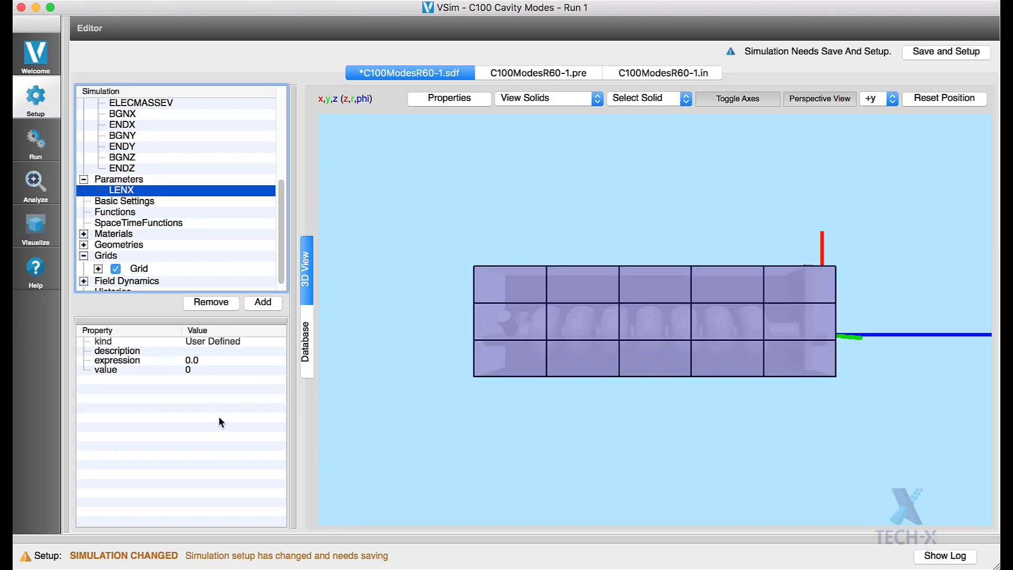
double_click(208, 361)
type("EN")
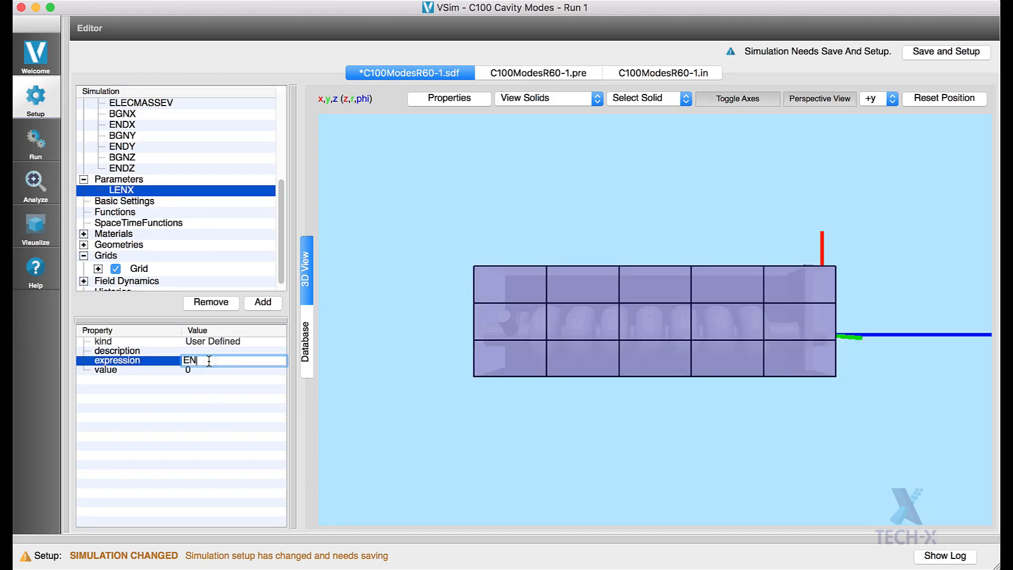
type("DX-BGNX")
key("Return")
Step: Add a user-defined parameter named LENY with the expression ENDY-BGNY
left_click(263, 302)
type("LENY")
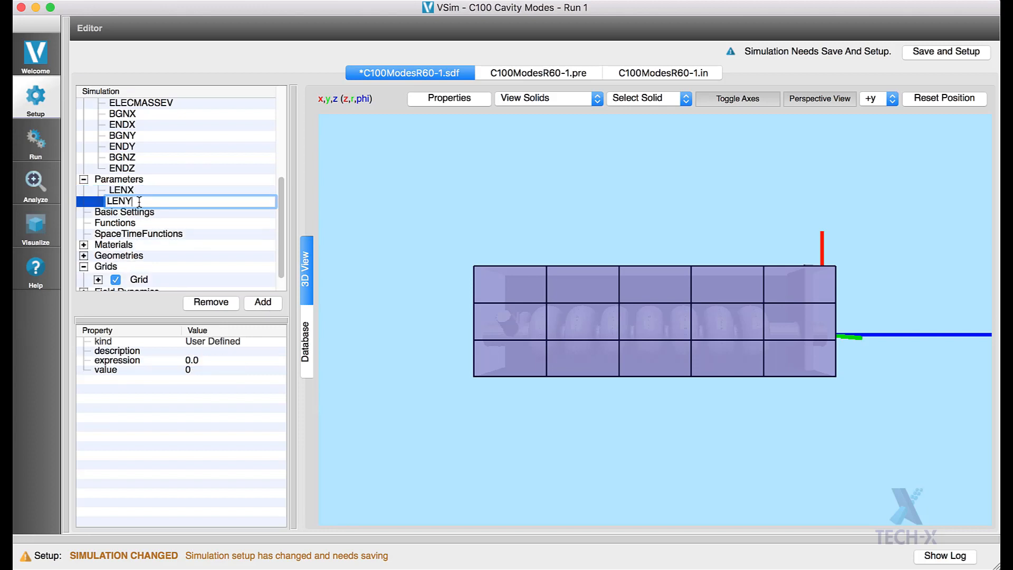
key("Return")
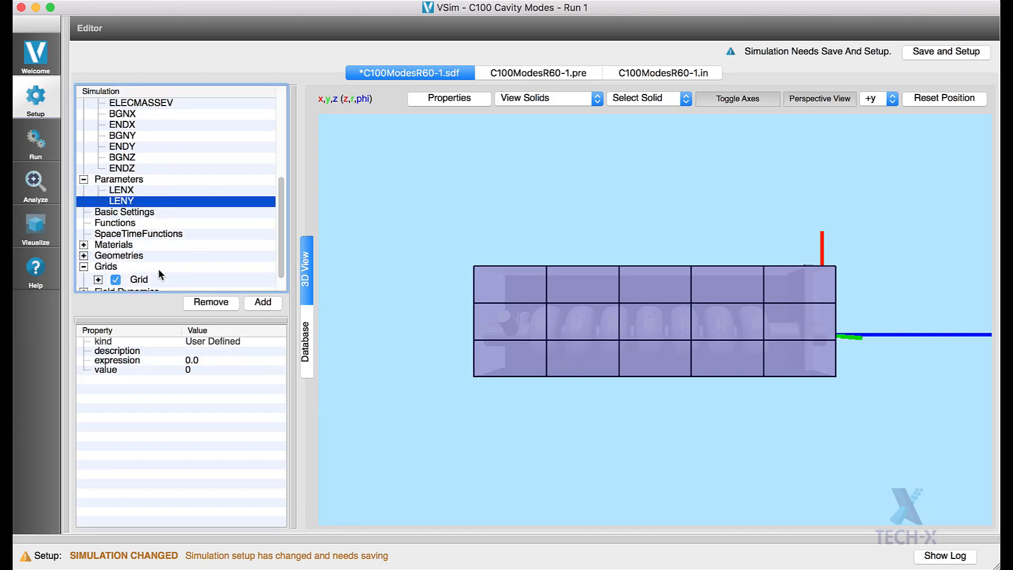
double_click(205, 360)
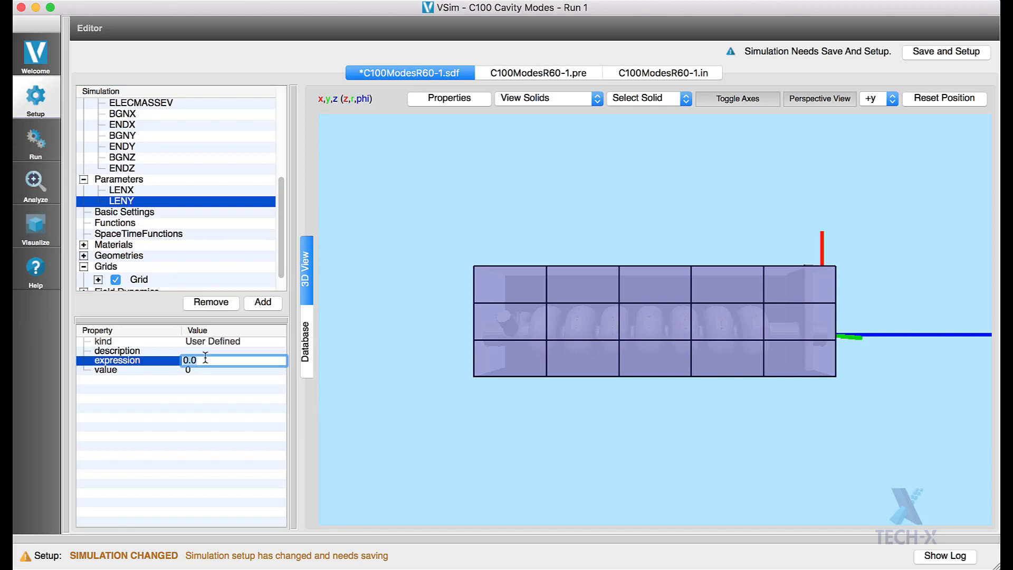
type("ENDY-BGNY")
key("Return")
Step: Add a user-defined parameter named LENZ with the expression ENDZ-BGNZ
left_click(260, 302)
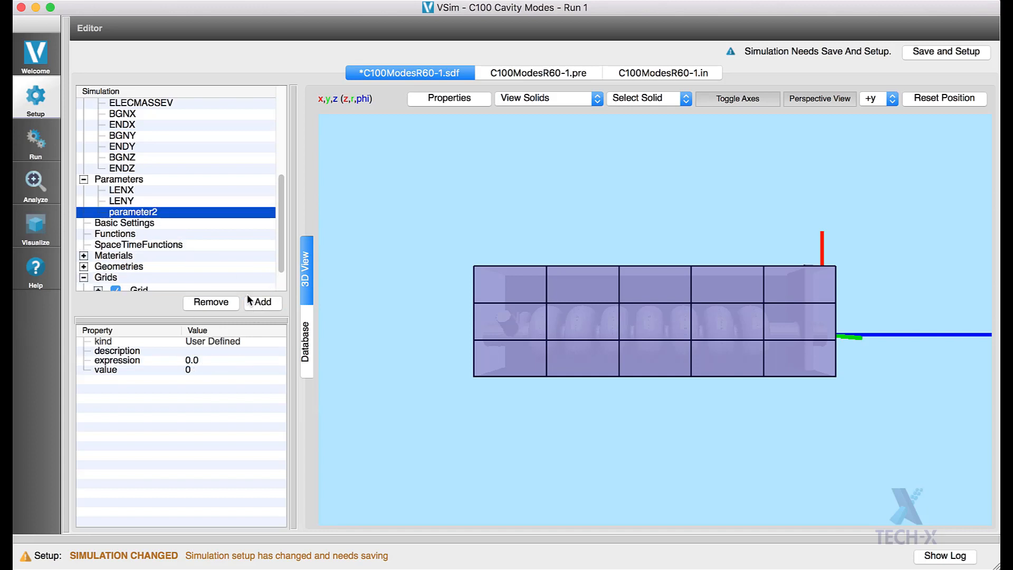
left_click(121, 202)
left_click(120, 203)
left_click(125, 212)
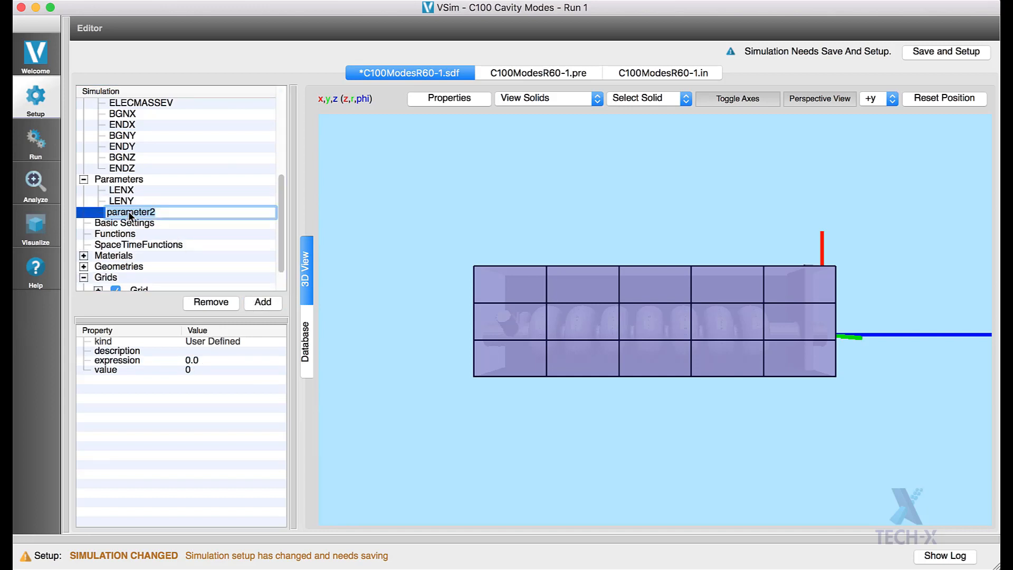
left_click(125, 212)
type("LENZ")
key("Return")
left_click(210, 359)
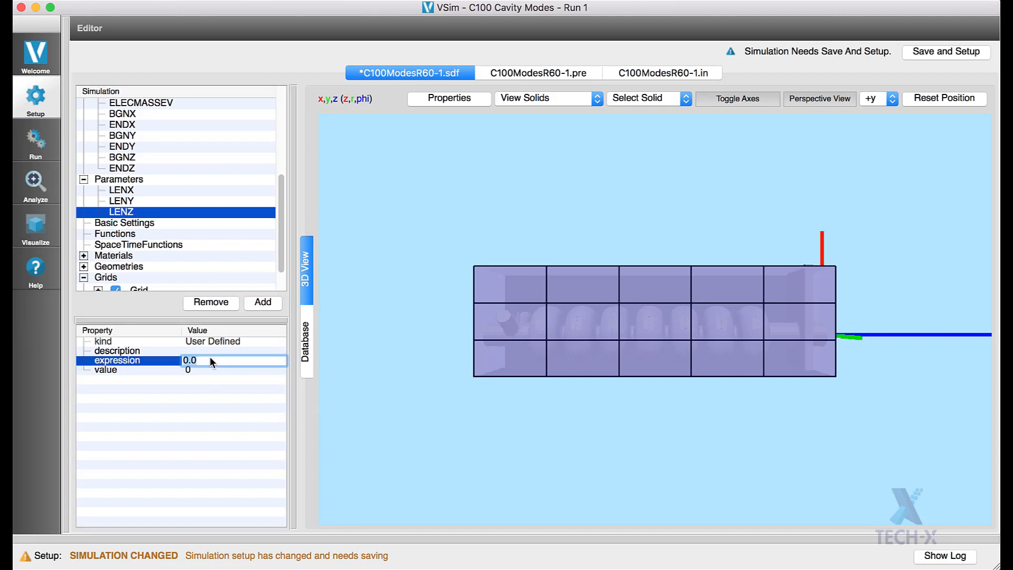
left_click(210, 360)
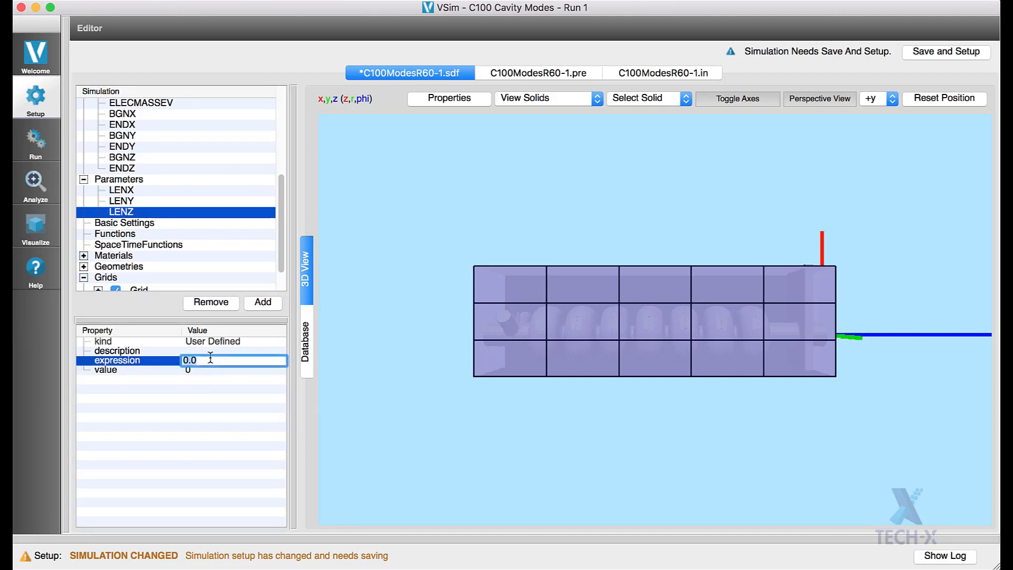
key("BackSpace")
type("EN")
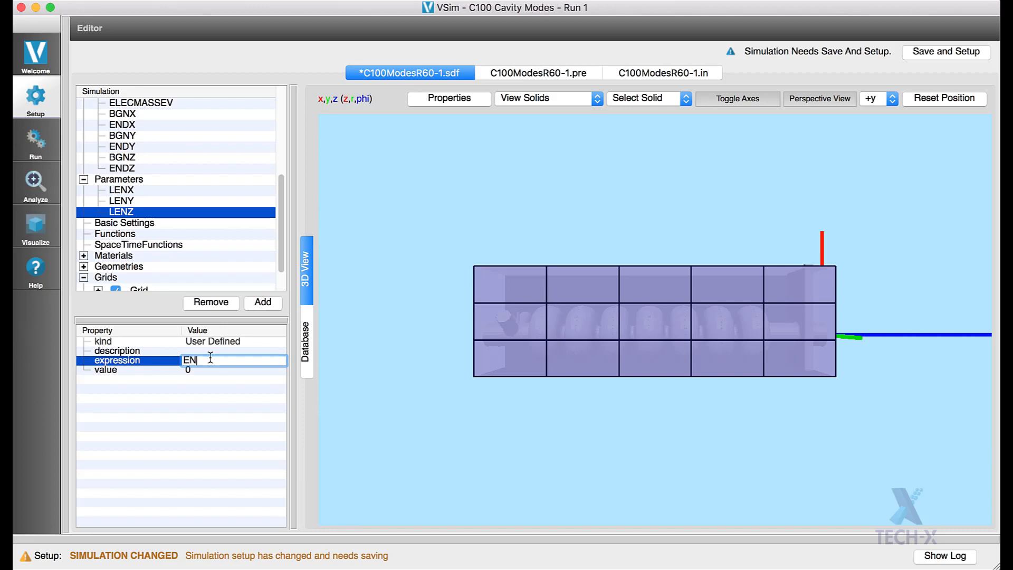
type("DZ-BGNZ")
key("Return")
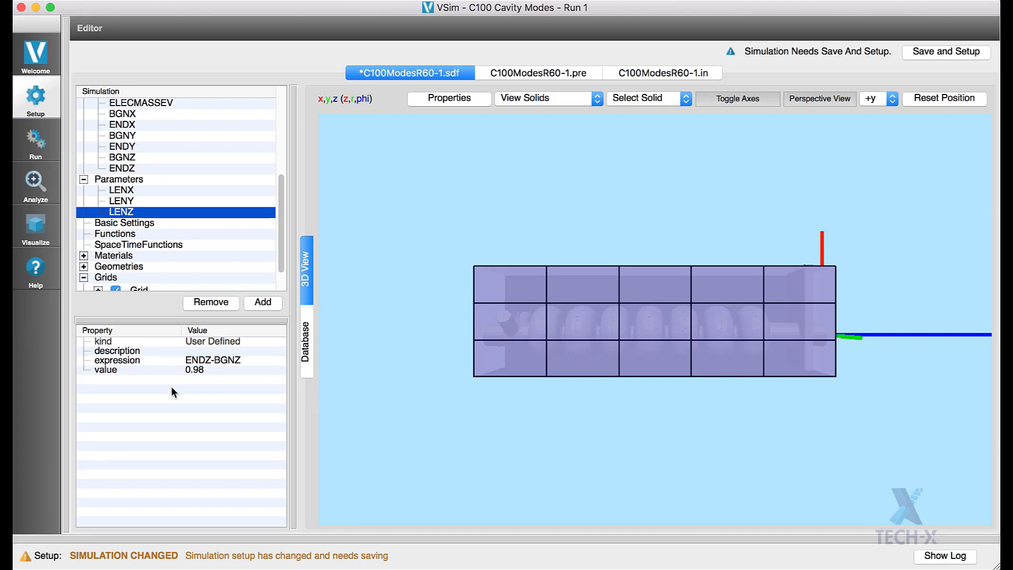
Step: Add a user-defined constant named RESOLUTION with the value 20
left_click(169, 165)
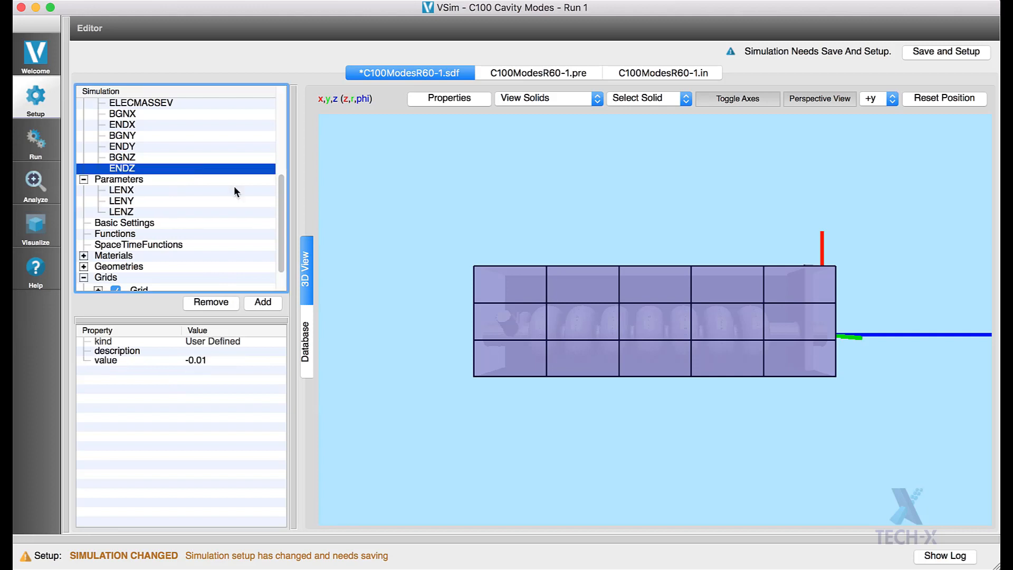
left_click(259, 304)
key("Return")
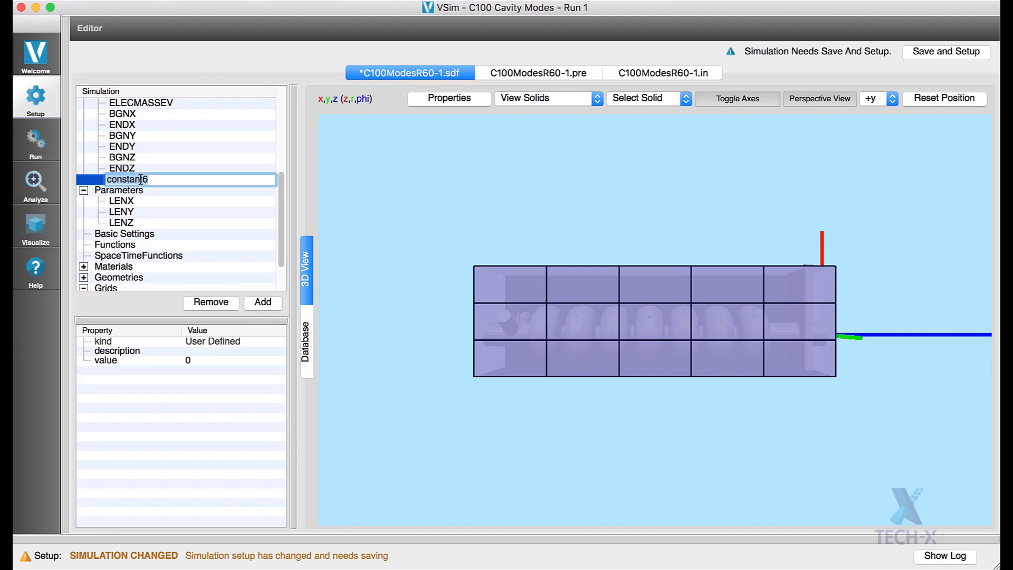
type("RESOLUTION")
key("Return")
double_click(193, 361)
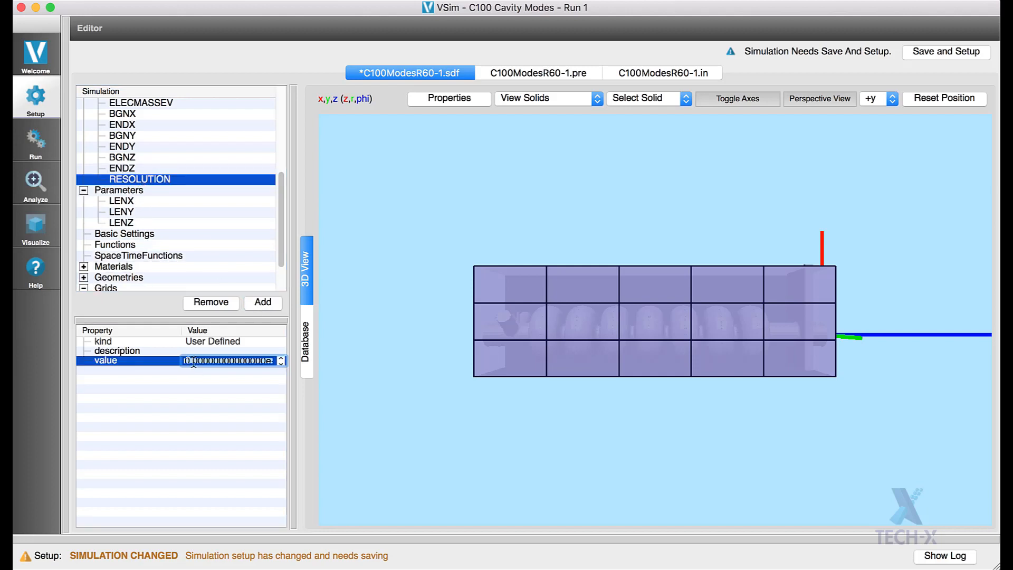
type("20")
key("Return")
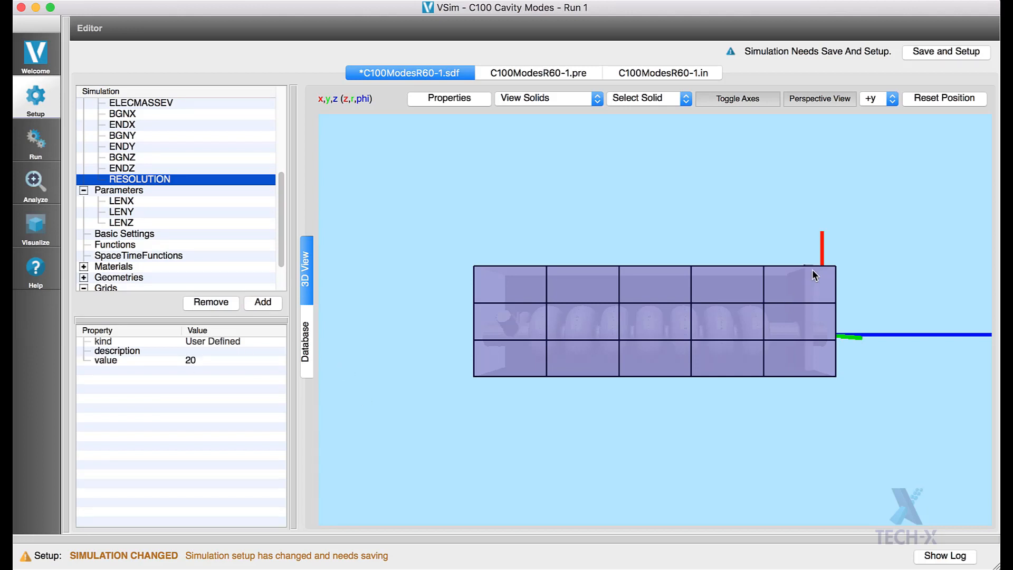
Step: Show the cavity and grid from the +x direction with the perspective view turned off
left_click(892, 99)
left_click(883, 119)
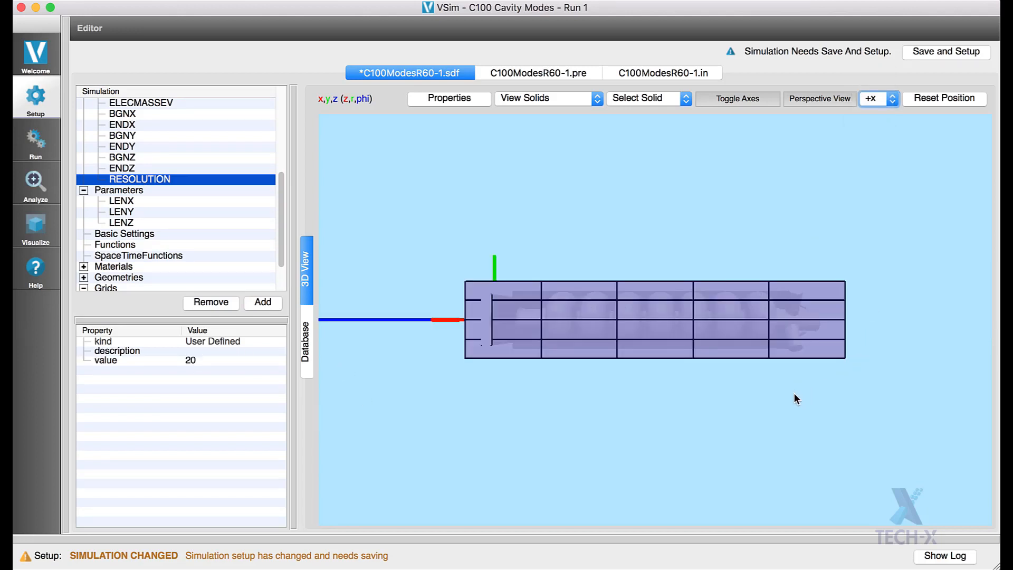
scroll(795, 393, "up", 3)
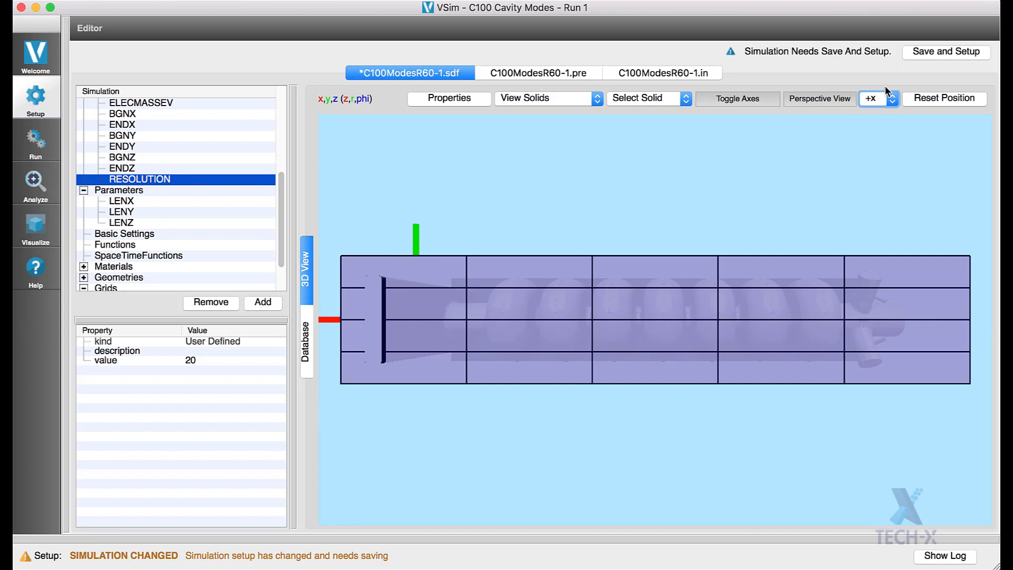
left_click(822, 101)
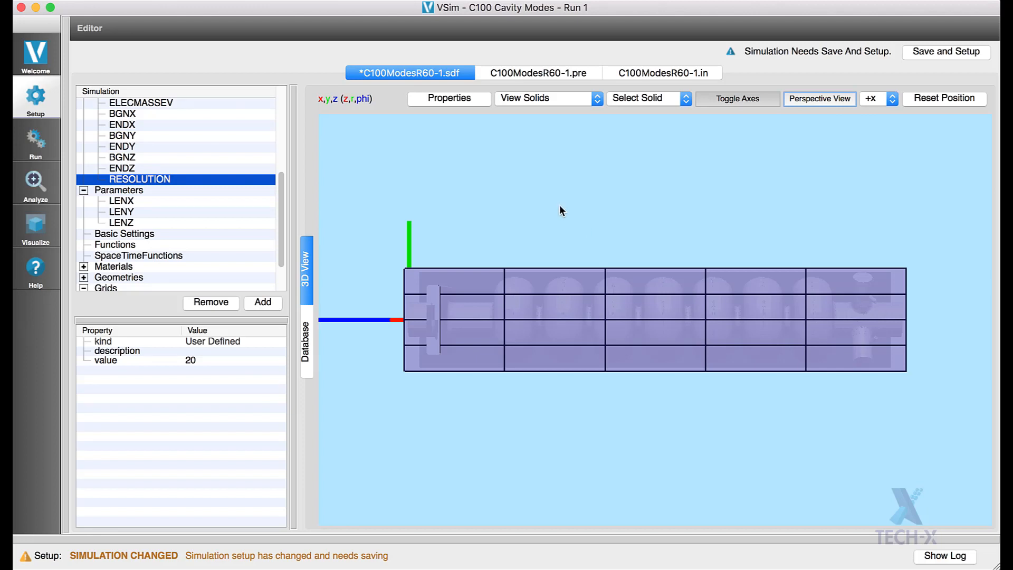
Step: Add a user-defined parameter named DL_EST with the expression LENY/RESOLUTION
left_click(130, 191)
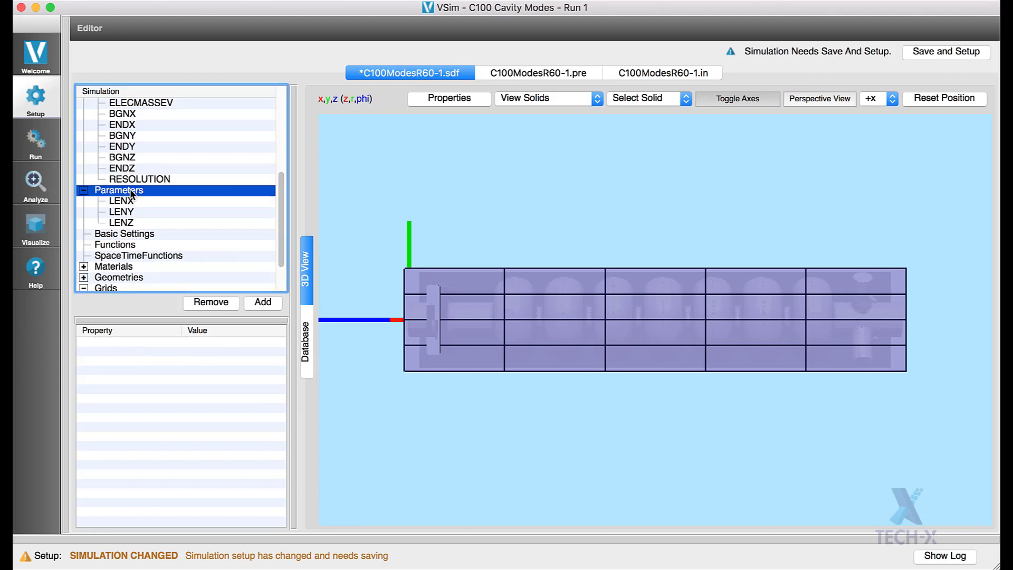
left_click(258, 304)
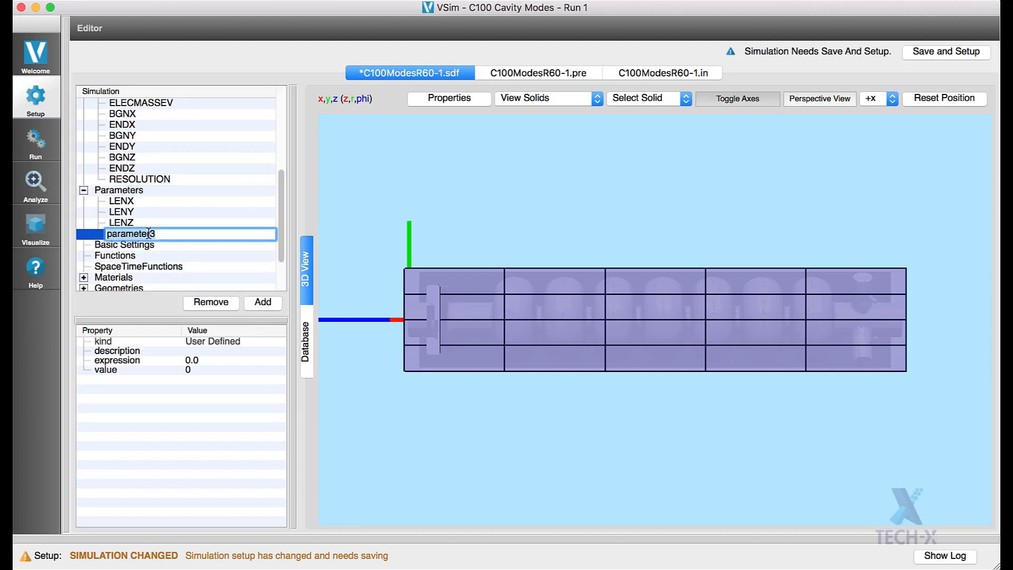
left_click(149, 235)
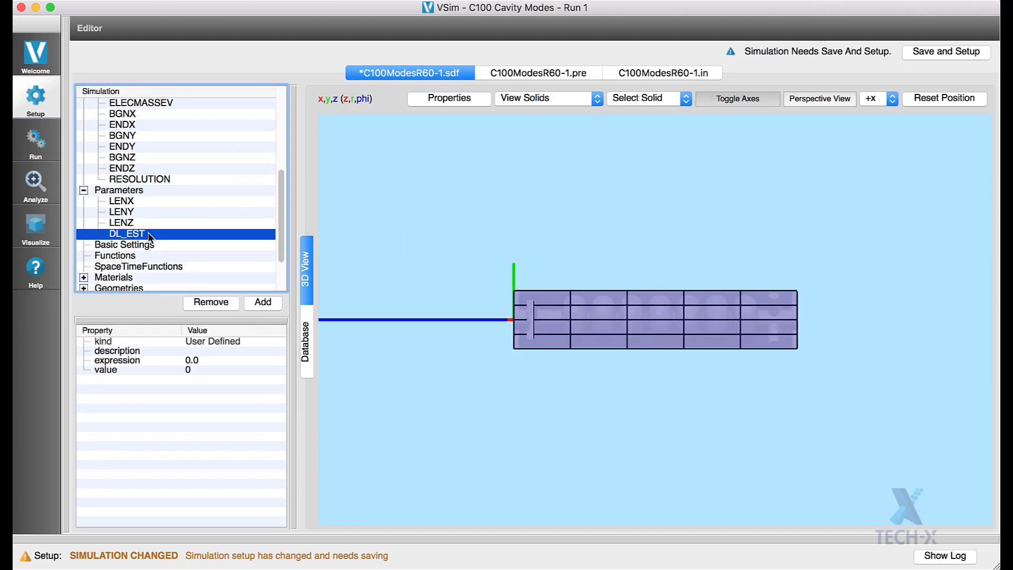
left_click(204, 360)
left_click(204, 359)
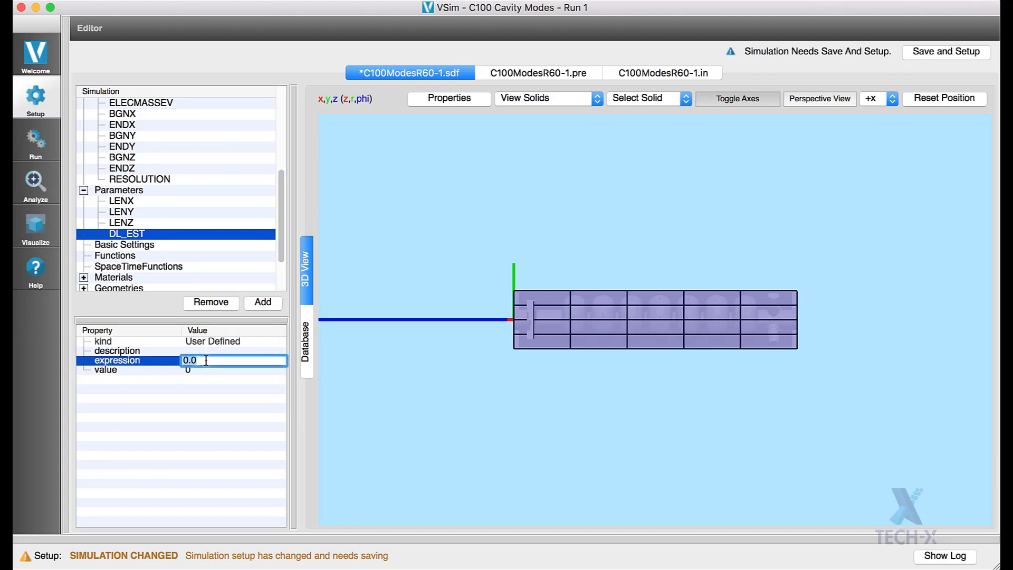
type("LENY/RES")
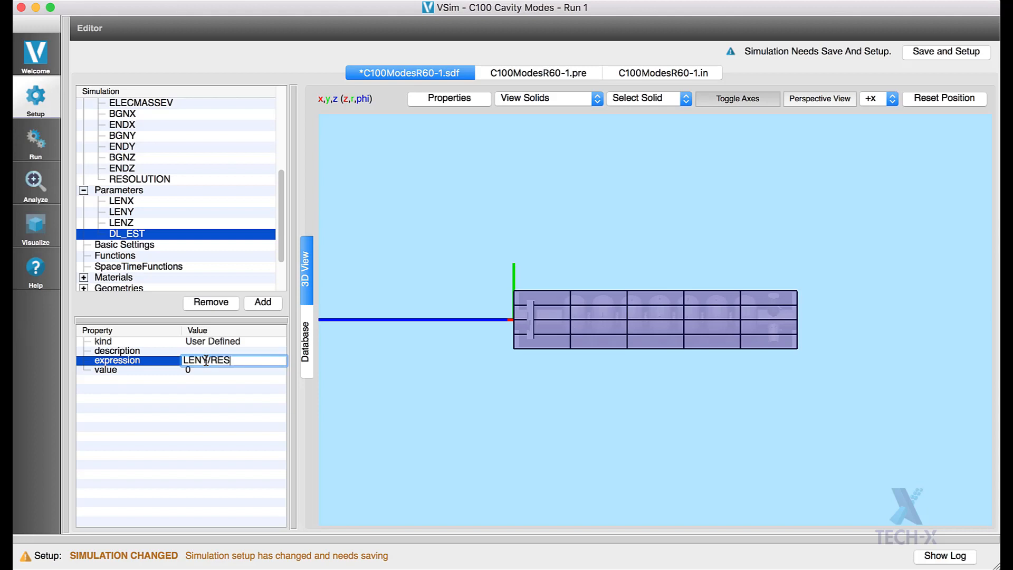
type("OLUTION")
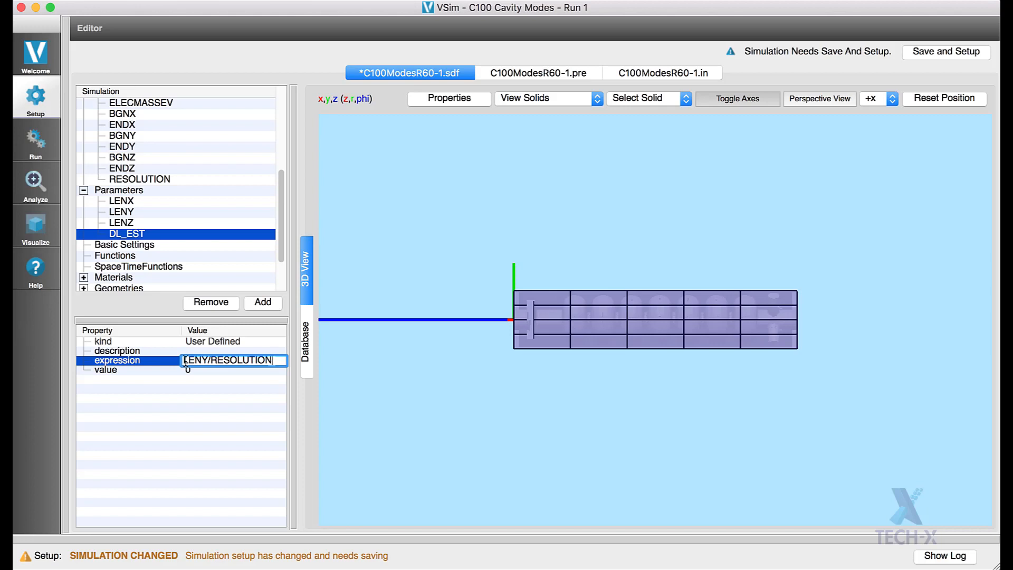
key("Return")
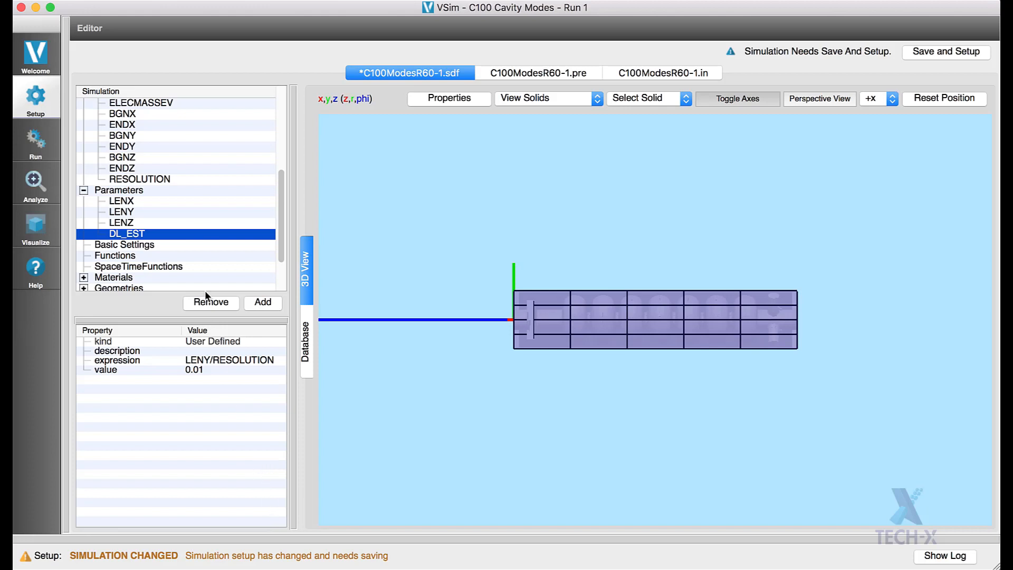
Step: Add a user-defined parameter named CELLSX with the expression LENX/DL_EST
left_click(263, 301)
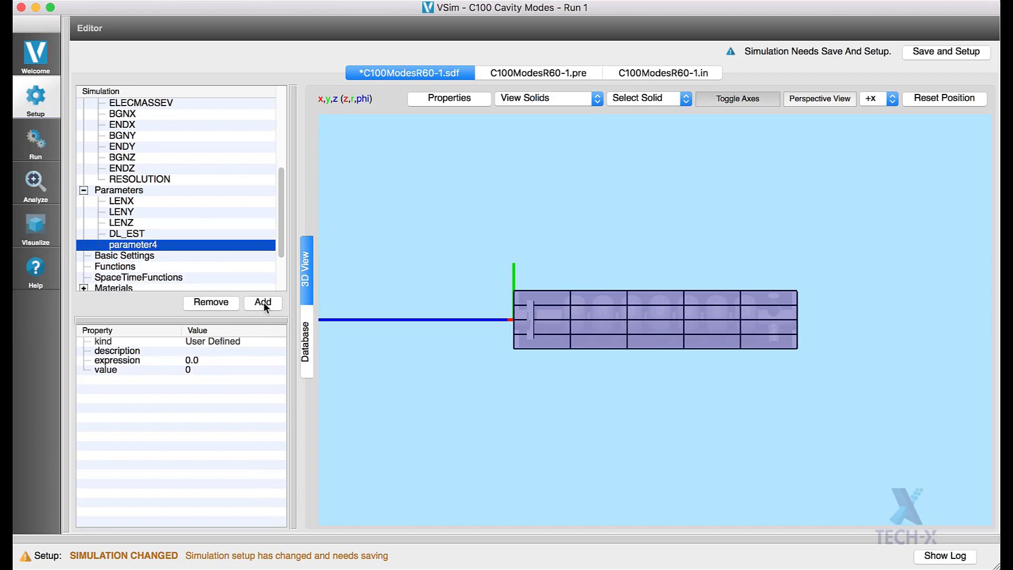
double_click(125, 244)
type("CELLSX")
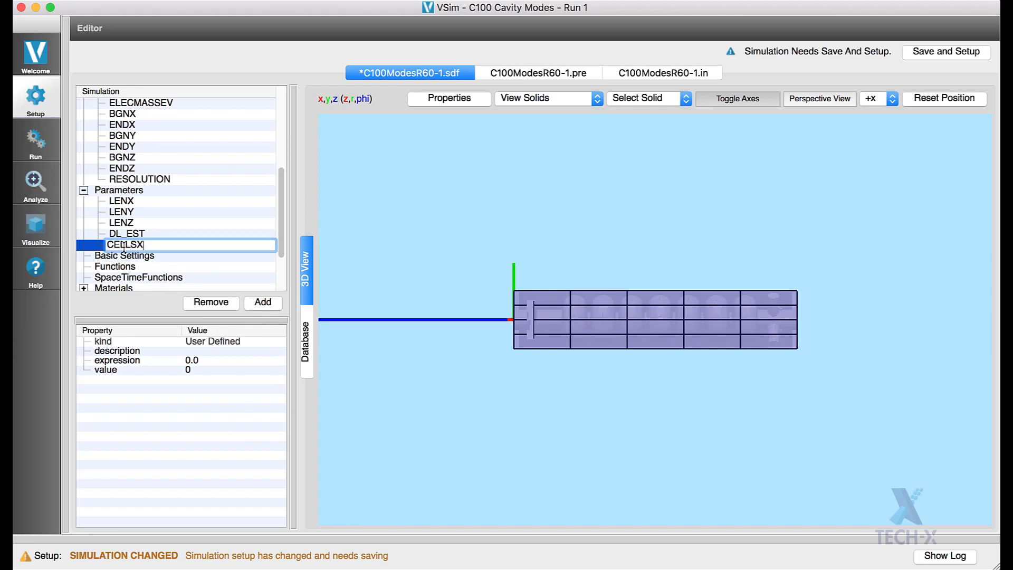
key("Return")
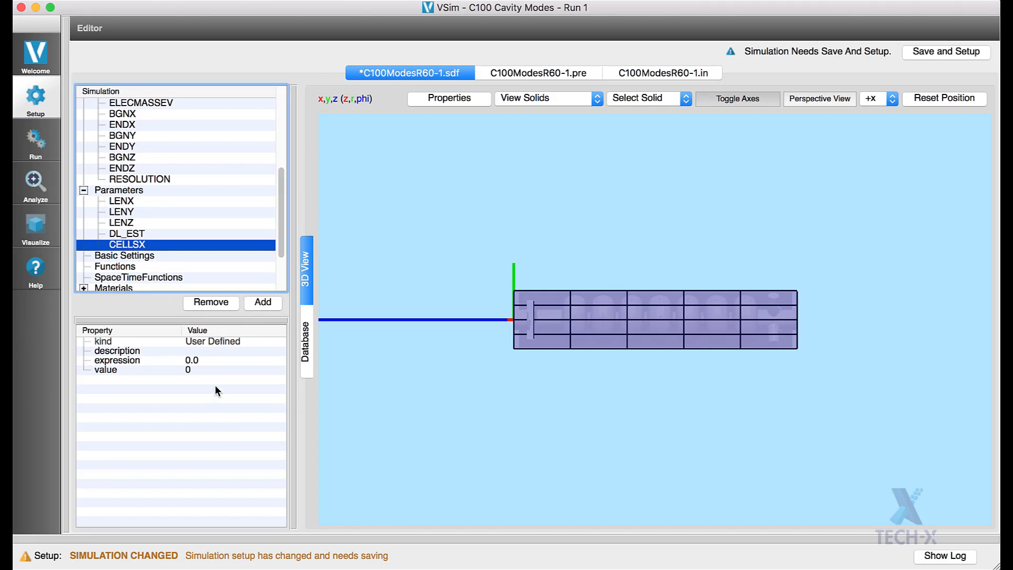
double_click(201, 361)
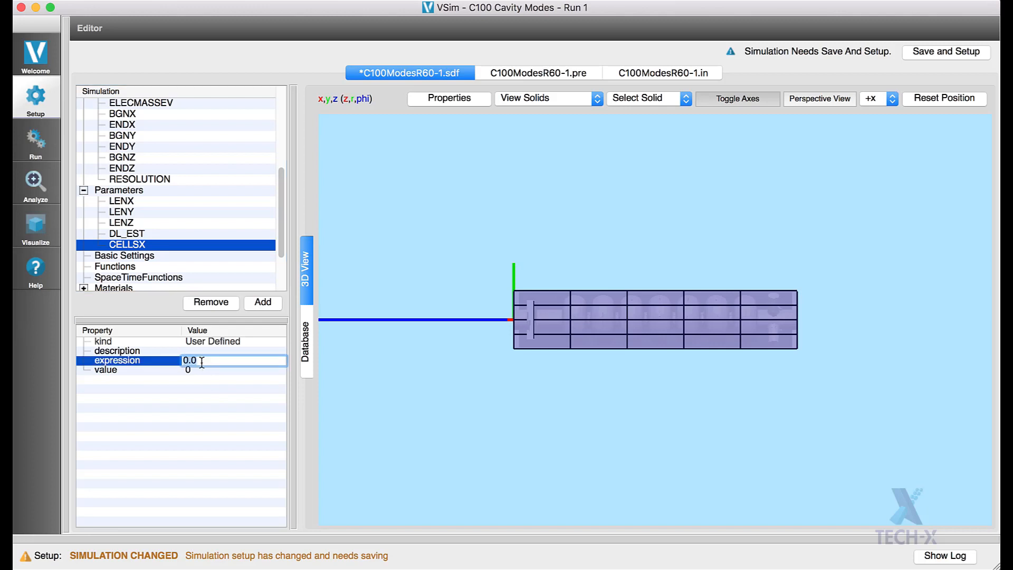
type("LENX/DL_EST")
key("Return")
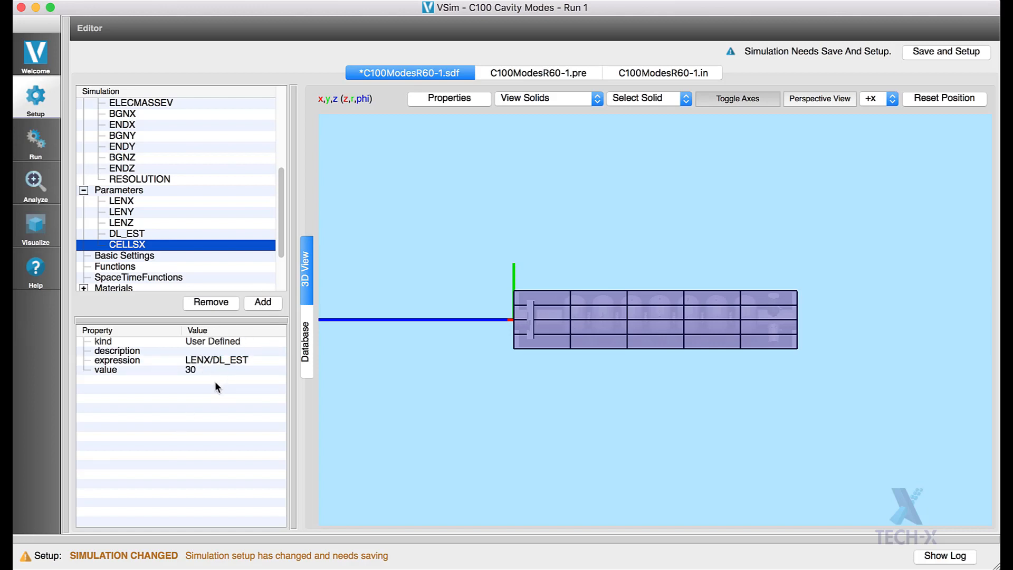
Step: Add a user-defined parameter named CELLSY with the expression LENY/DL_EST
left_click(264, 303)
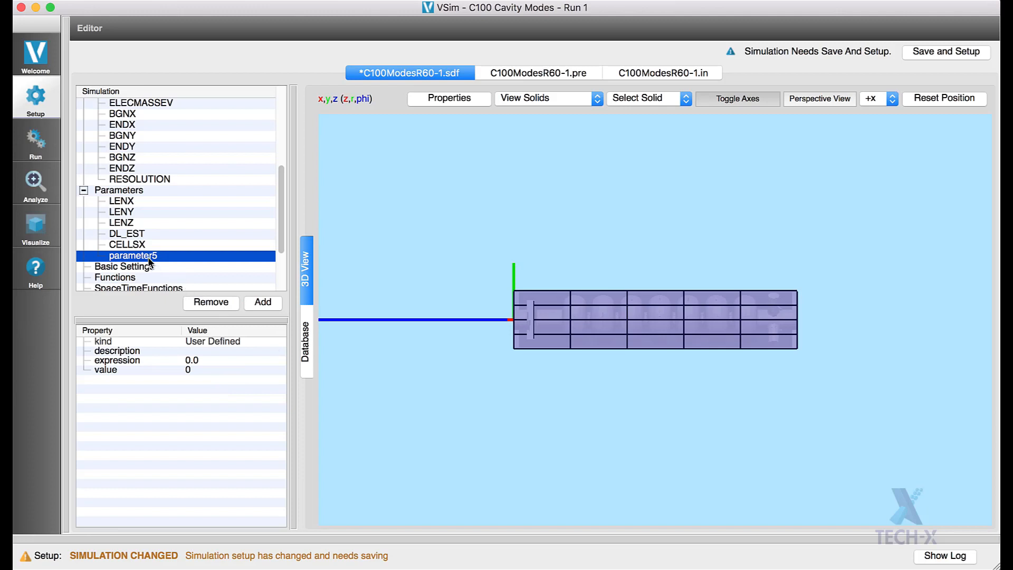
double_click(133, 255)
type("CELLSY")
left_click(196, 359)
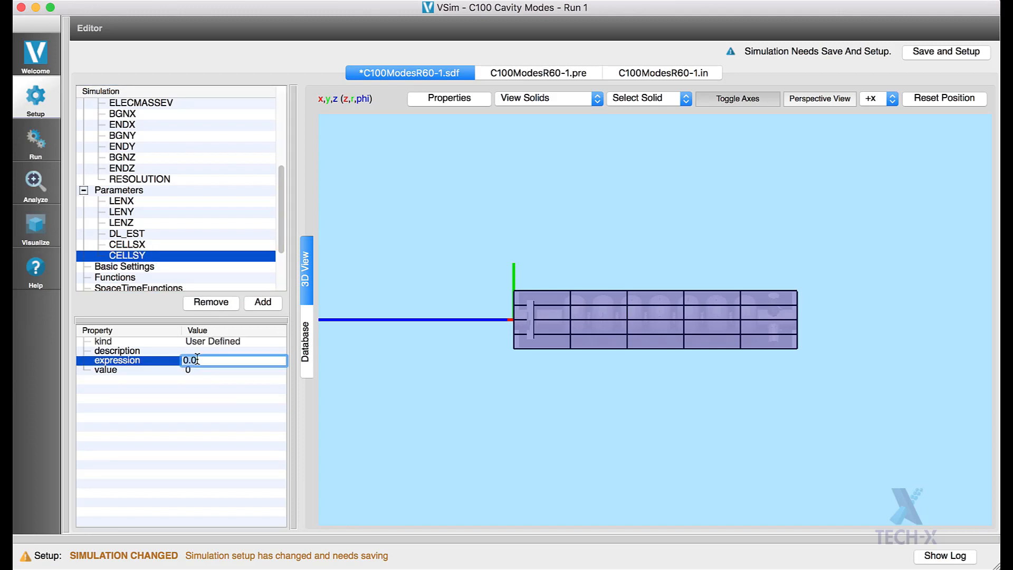
type("LENY/DL_EST")
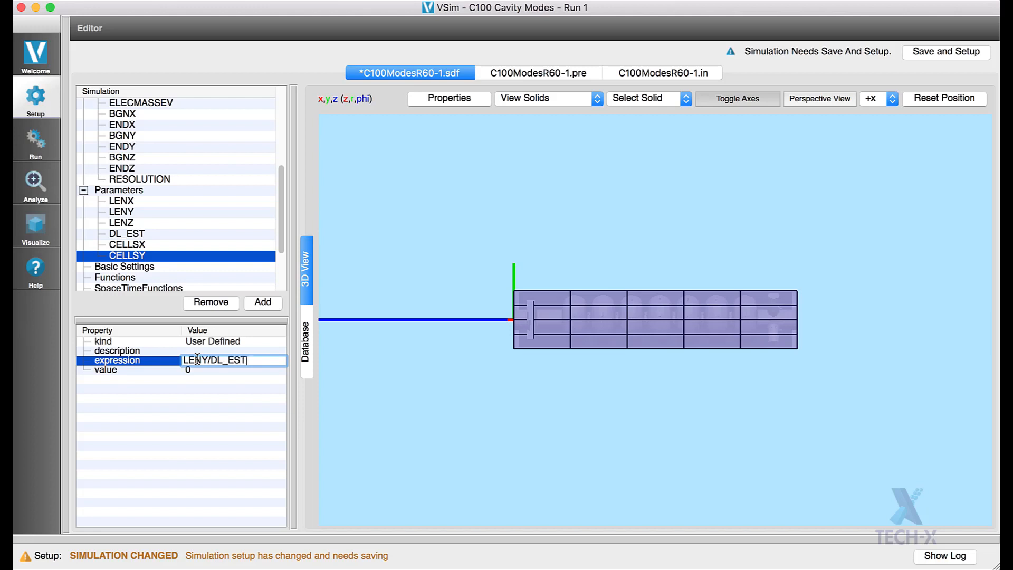
left_click(153, 252)
Step: Add a user-defined parameter named CELLSZ with the expression LENZ/DL_EST
left_click(264, 302)
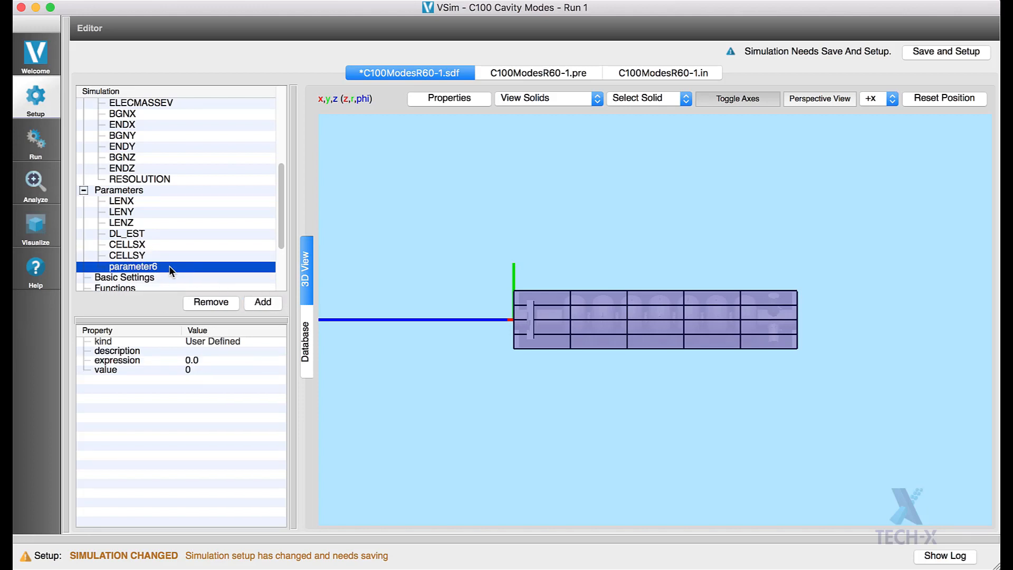
double_click(151, 268)
type("CELLSZ")
key("Return")
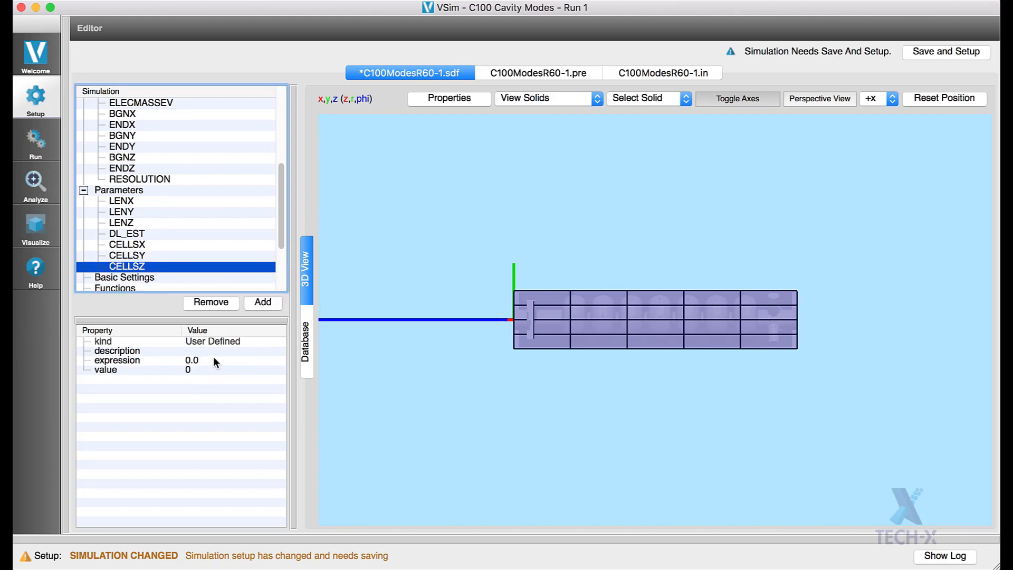
double_click(213, 357)
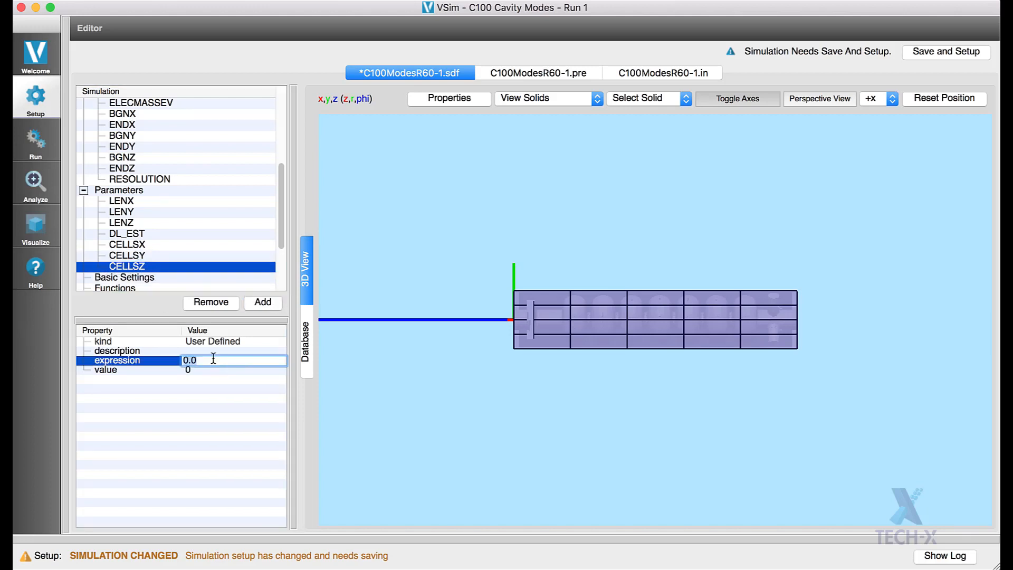
type("LEN")
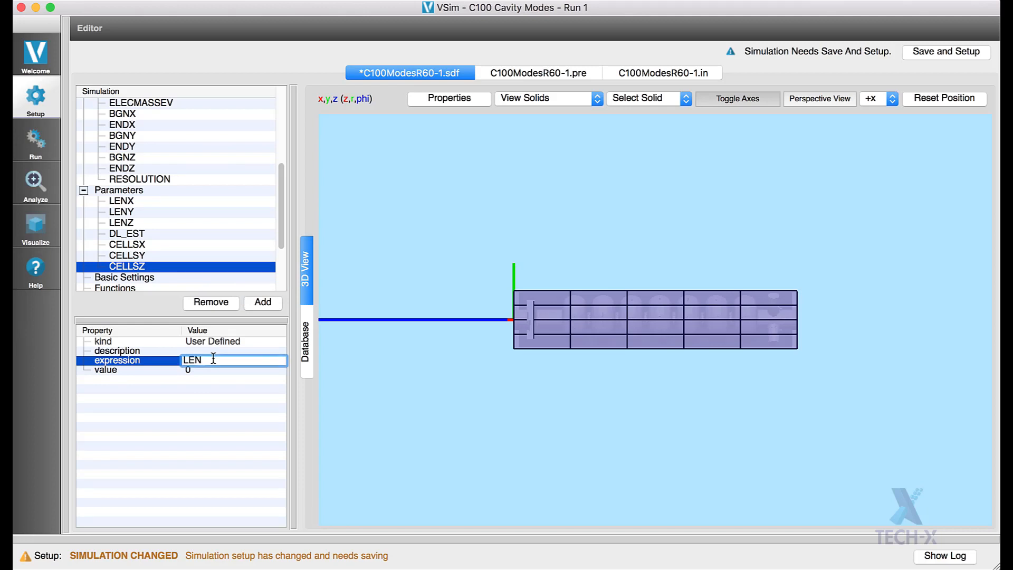
type("Z/DL_EST")
key("Return")
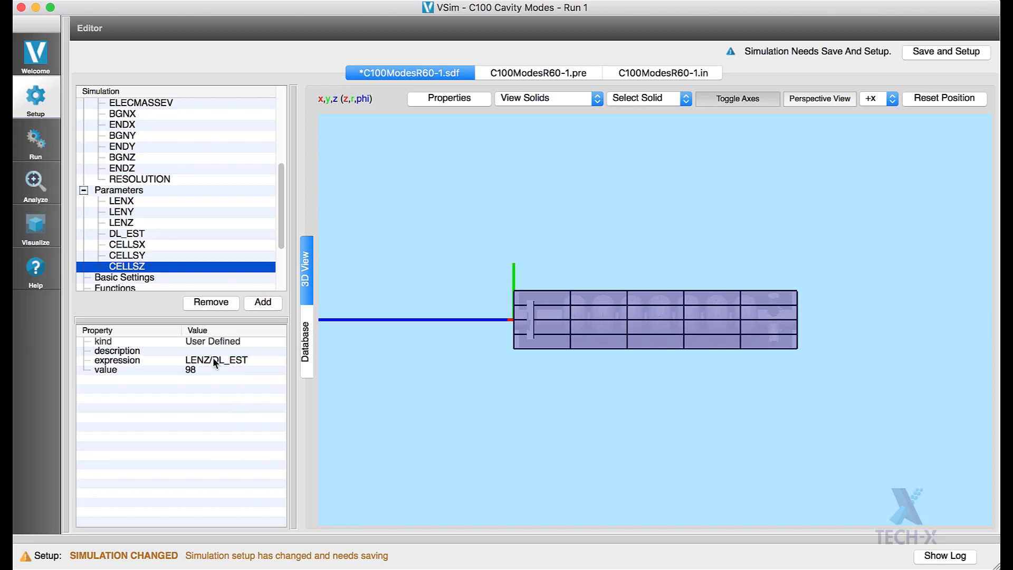
Step: Wrap the expressions of CELLSX, CELLSY and CELLSZ in the rint function, as in rint(LENX/DL_EST) and rint(LENZ/DL_EST)
left_click(140, 233)
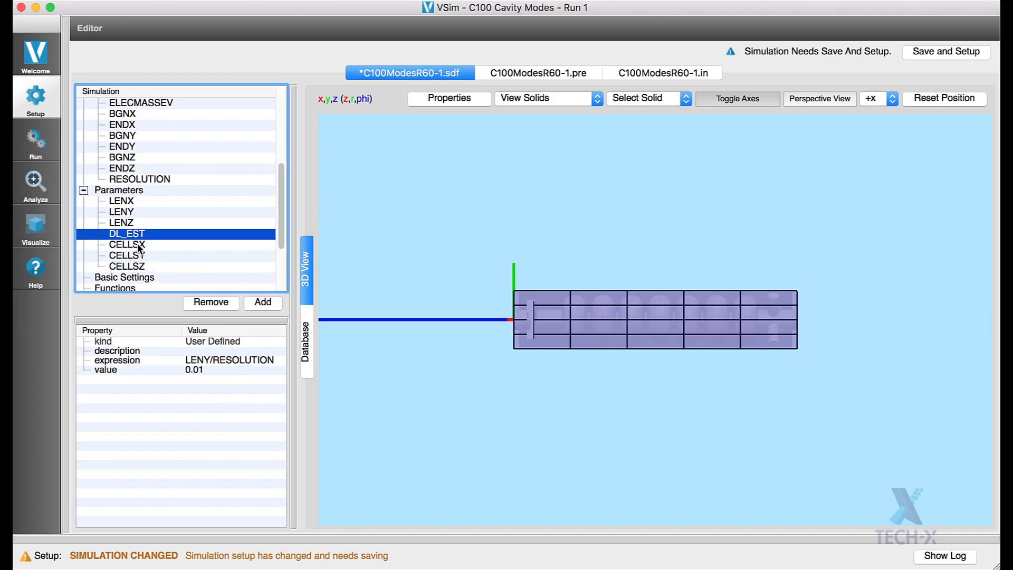
left_click(139, 246)
double_click(197, 362)
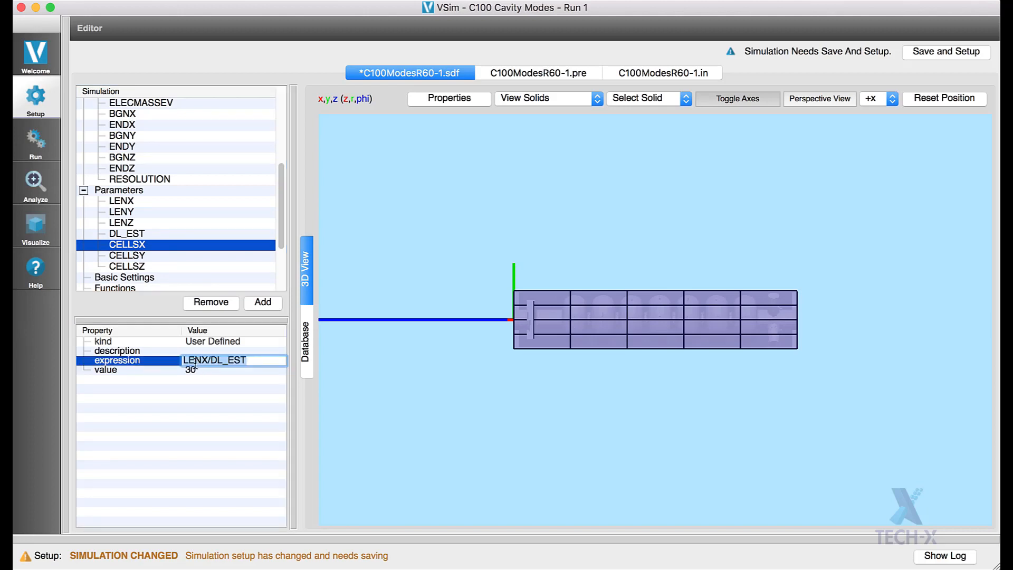
left_click(184, 362)
type("rint(")
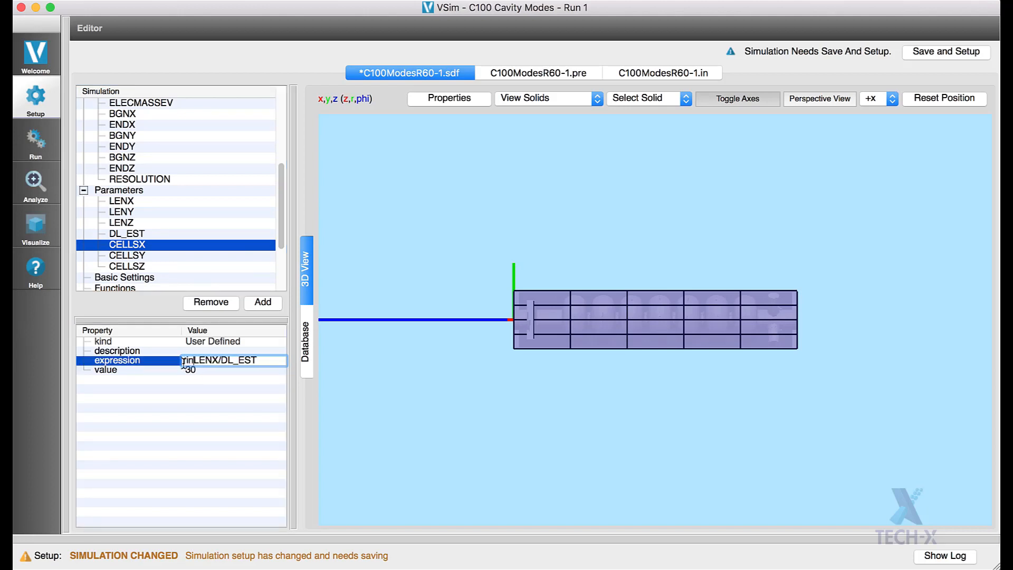
left_click(271, 359)
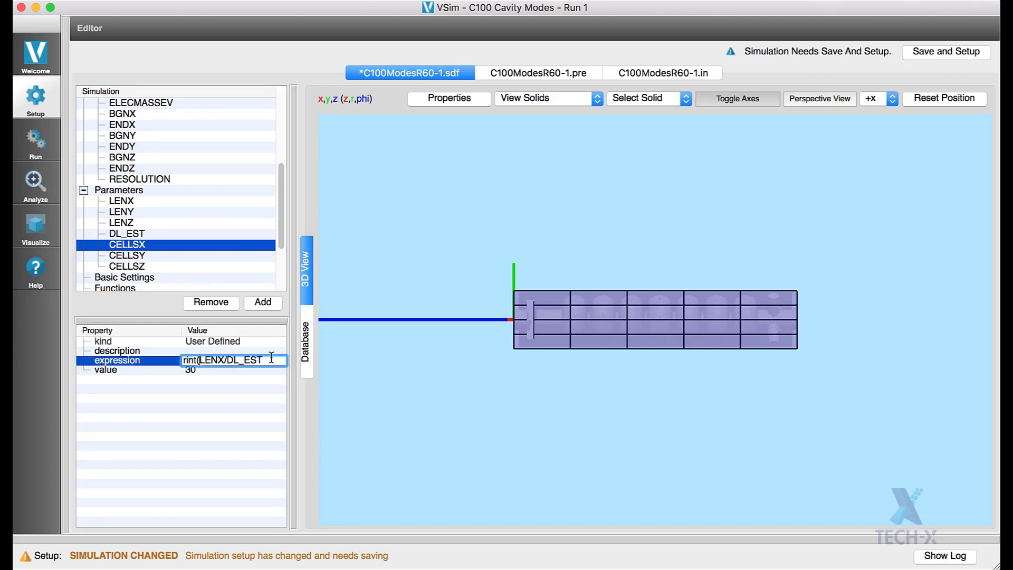
type(")")
key("Return")
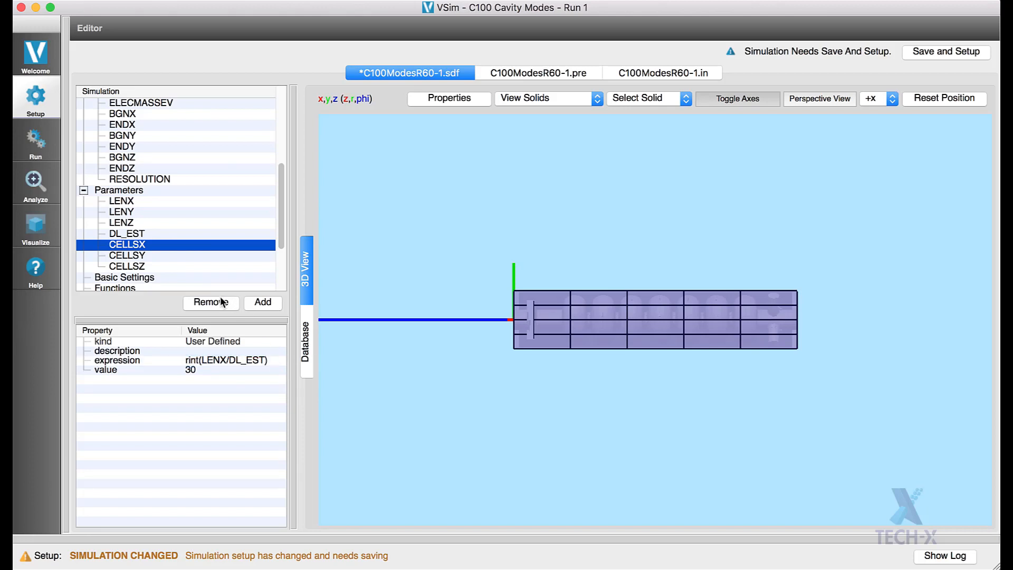
left_click(127, 256)
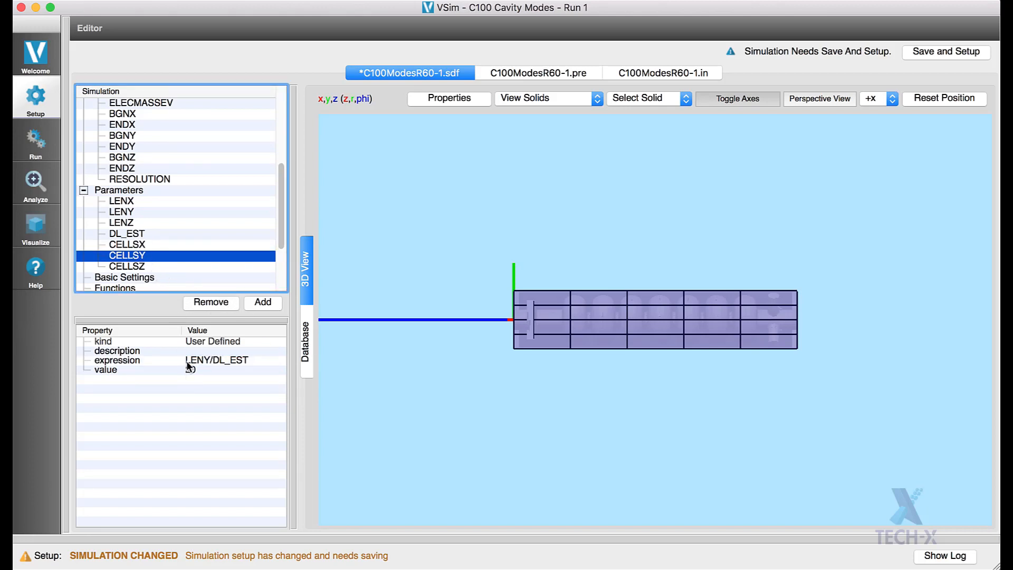
key("Down")
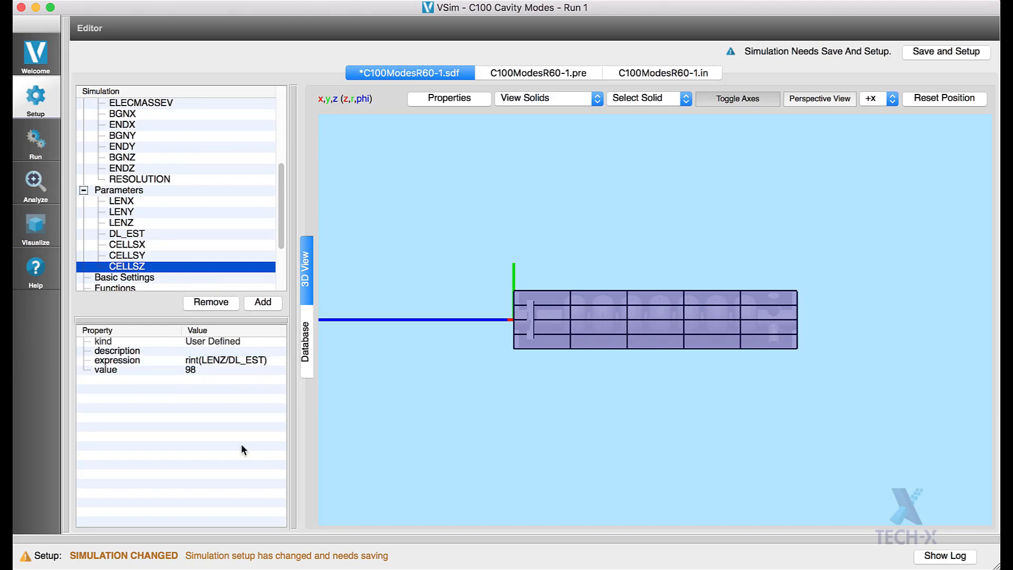
Step: Assign the parameters CELLSX, CELLSY and CELLSZ to the grid's xCells, yCells and zCells
left_click_drag(280, 201, 281, 250)
left_click(142, 257)
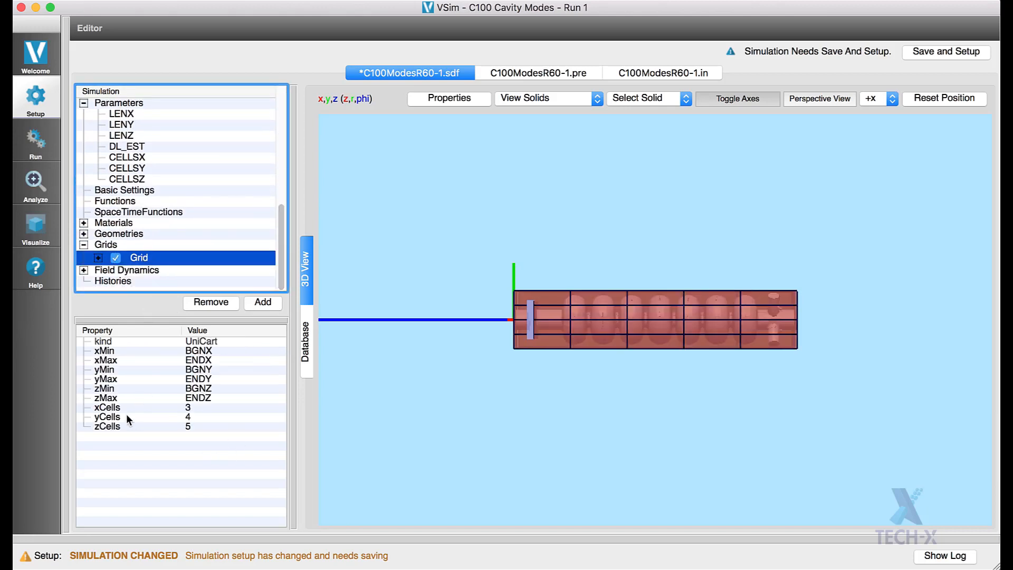
right_click(107, 408)
mouse_move(140, 402)
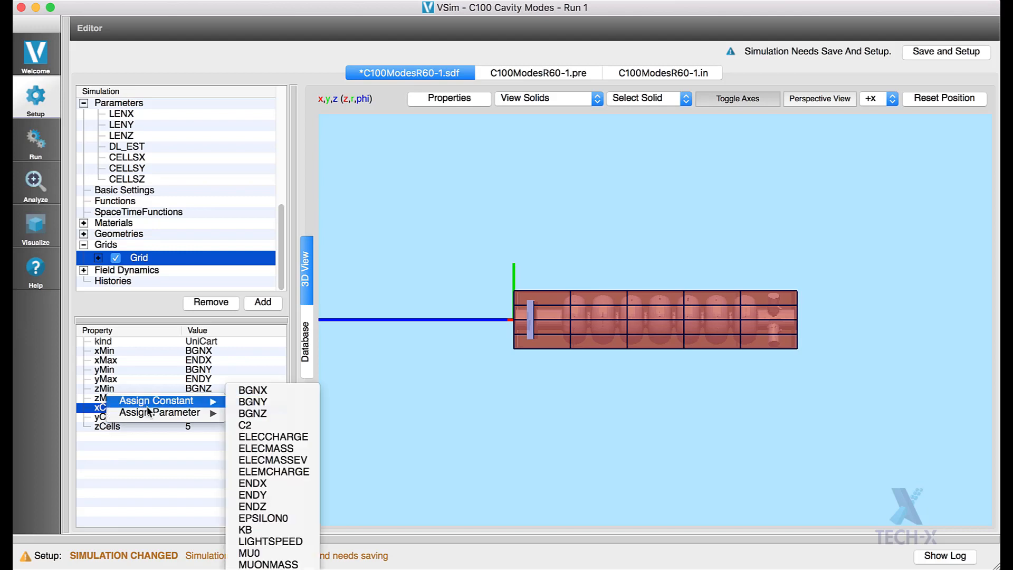
left_click(249, 411)
right_click(108, 417)
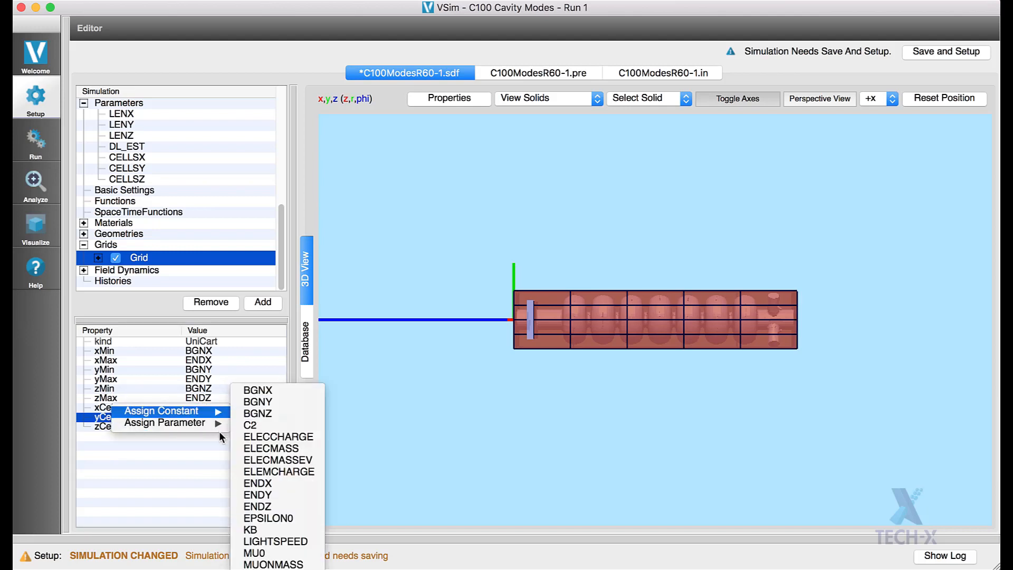
left_click(249, 437)
right_click(107, 426)
left_click(249, 458)
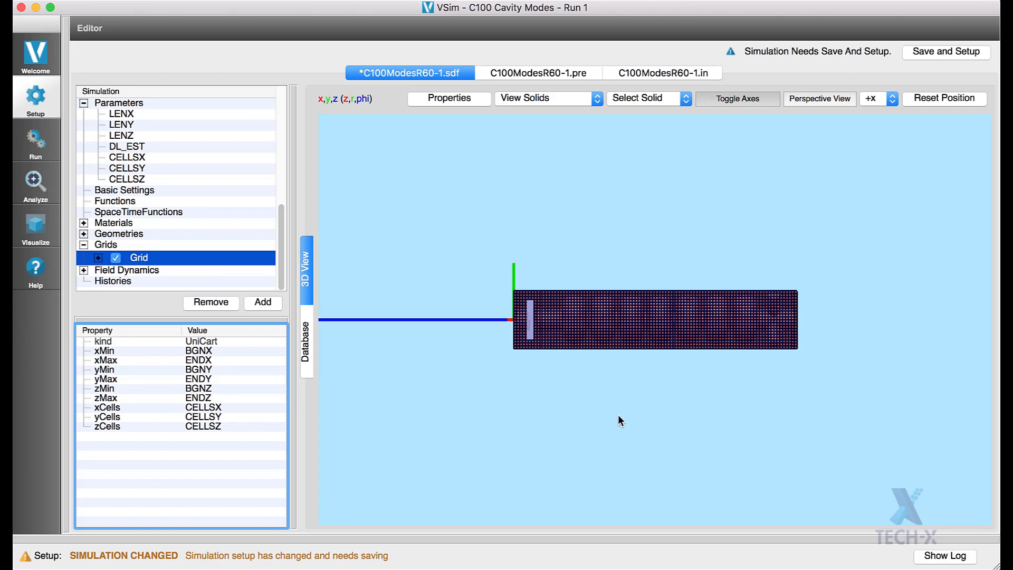
Step: Examine the cavity and grid cells up close from the -z direction
left_click(869, 98)
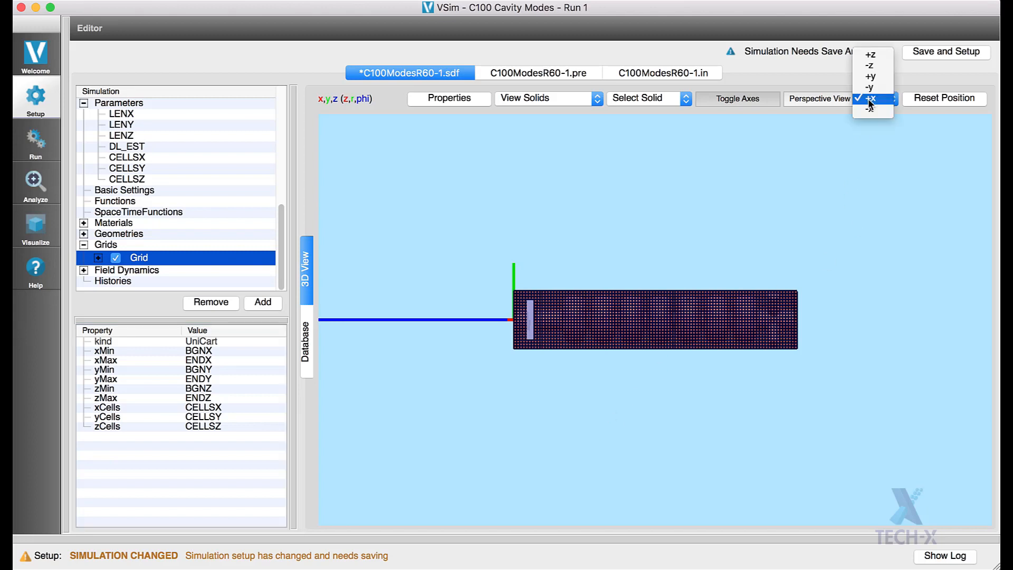
left_click(871, 65)
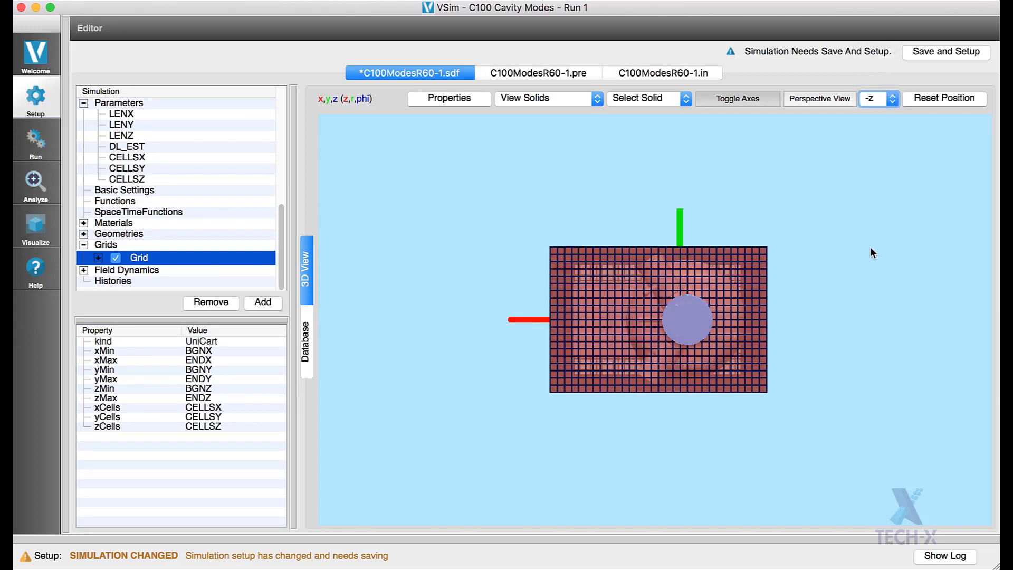
scroll(870, 252, "up", 5)
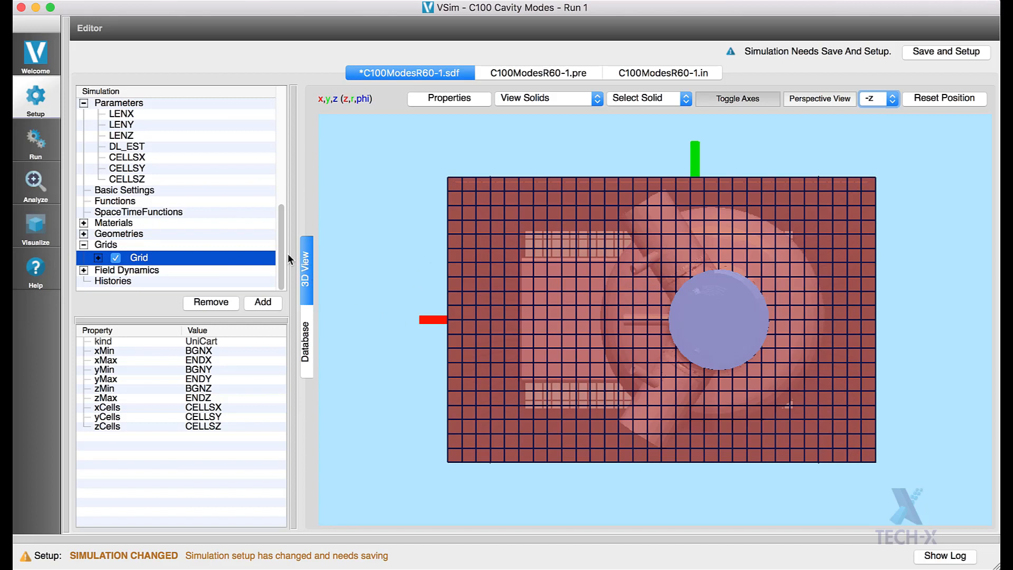
Step: Set the value of the RESOLUTION constant to 60 and inspect the refined grid up close
left_click_drag(281, 248, 276, 189)
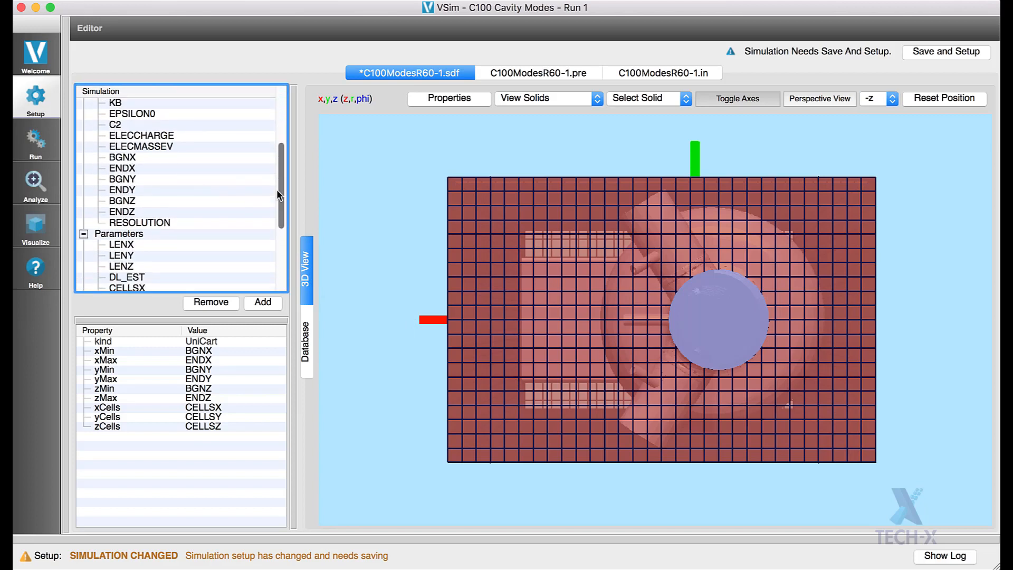
left_click(171, 221)
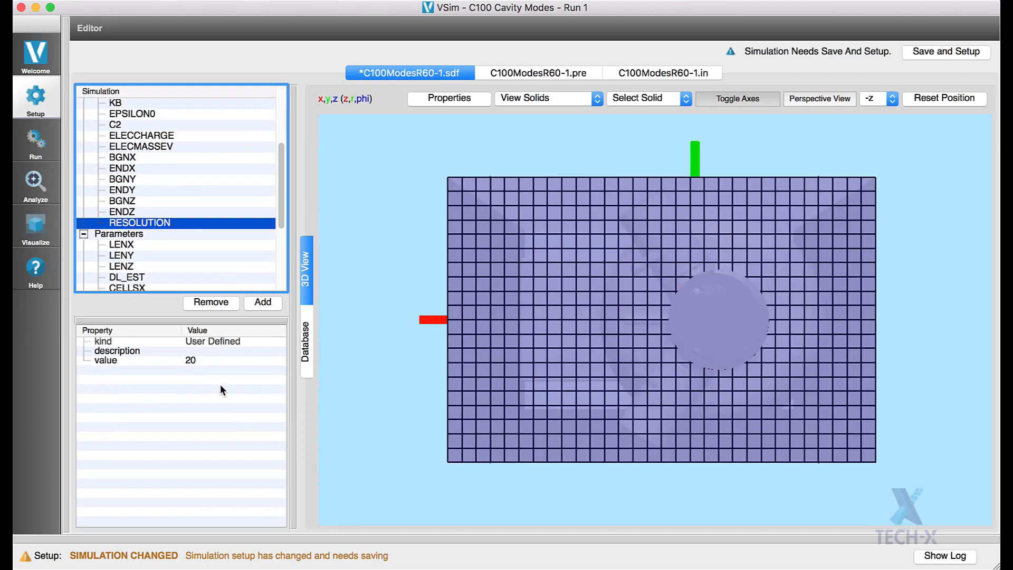
double_click(194, 360)
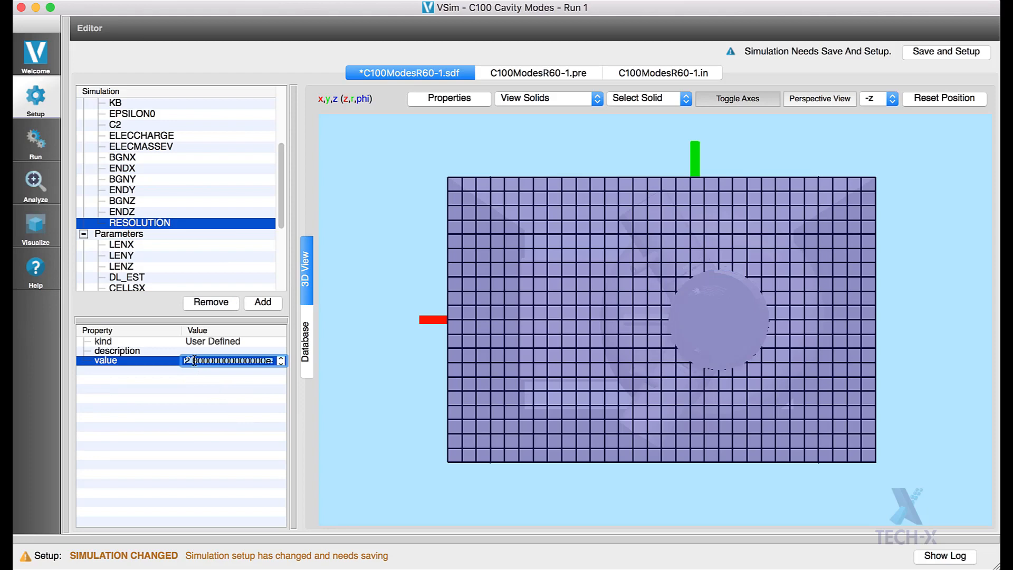
type("60")
key("Return")
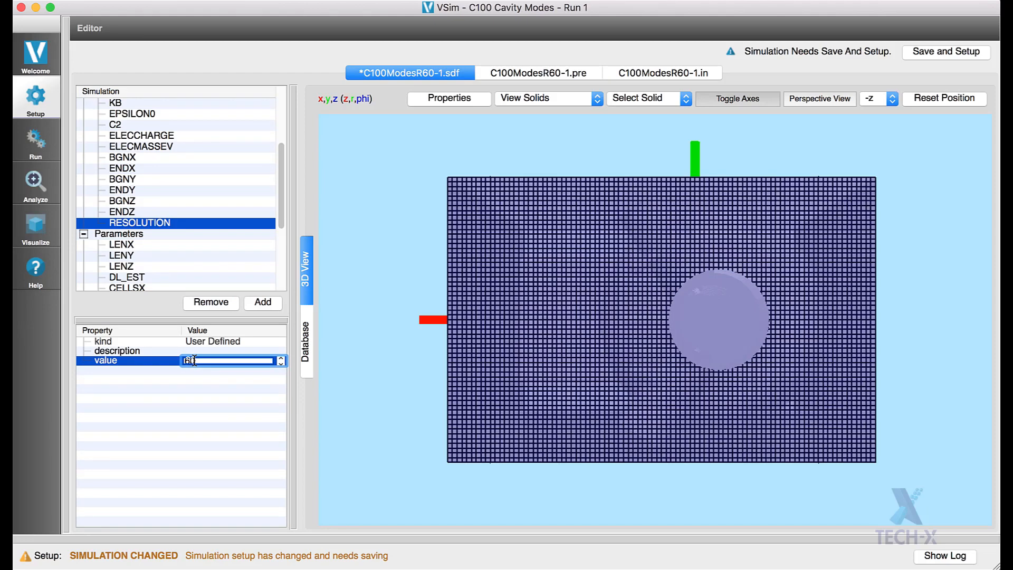
scroll(854, 324, "up", 5)
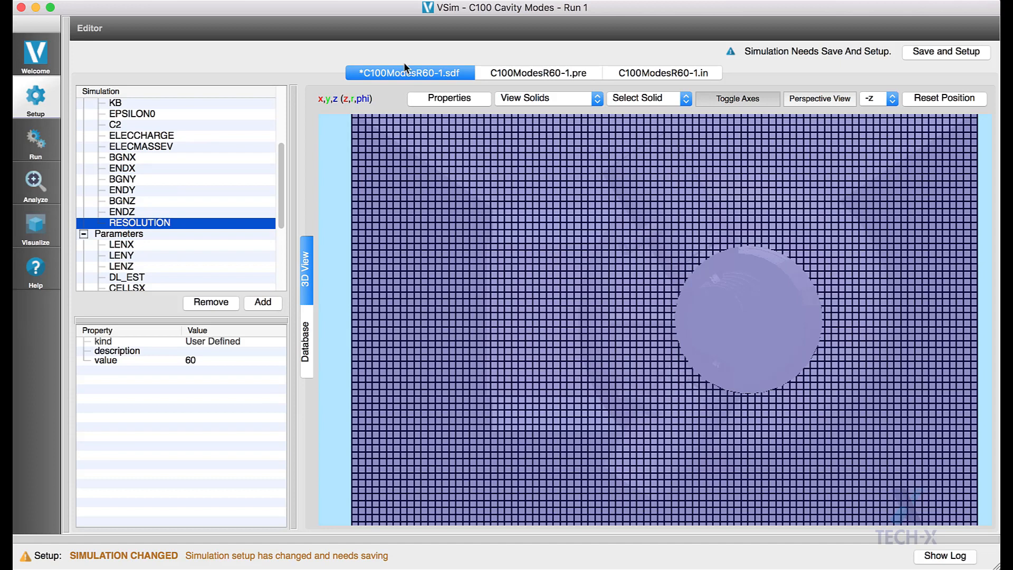
Step: Save the simulation under the new name C100ModesR60-2.sdf in the C100Modes directory
left_click(32, 1)
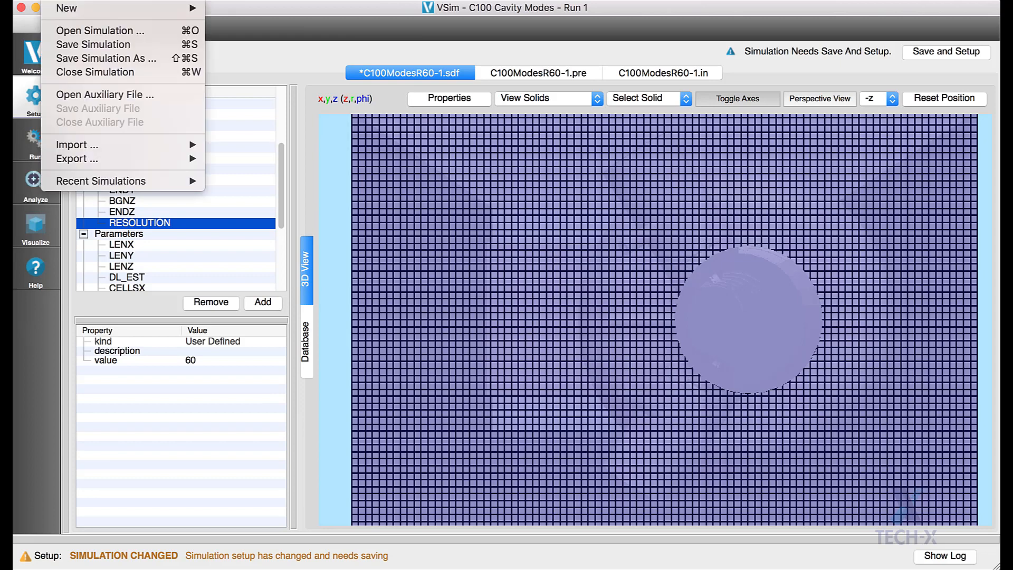
left_click(64, 60)
left_click(716, 178)
left_click(660, 275)
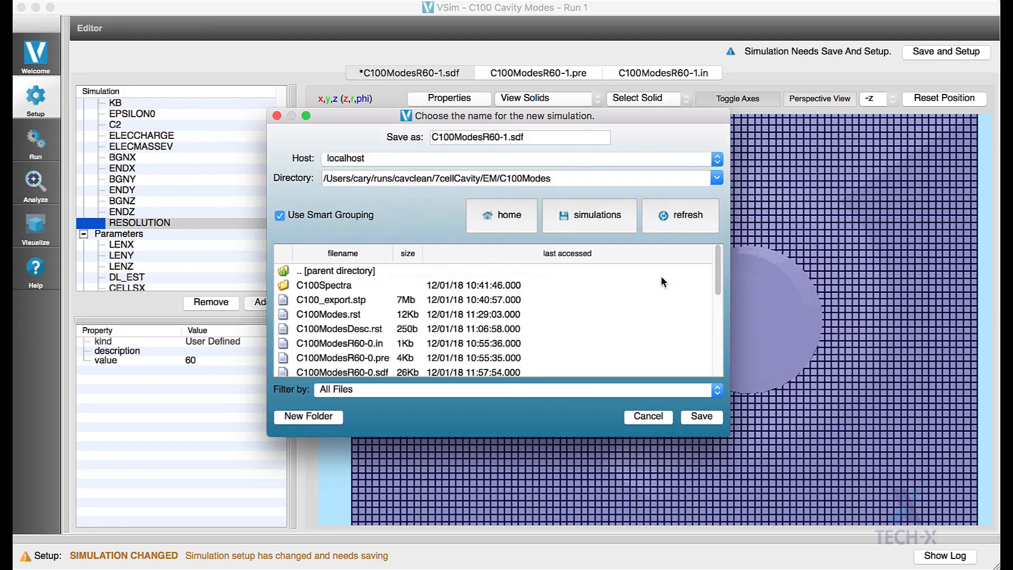
scroll(340, 290, "down", 5)
left_click(341, 295)
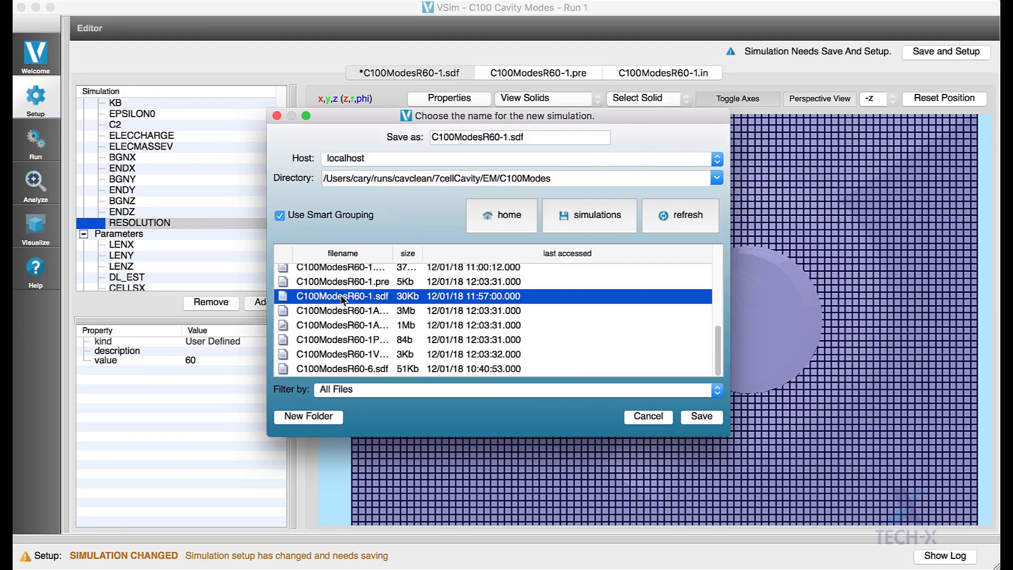
left_click(507, 139)
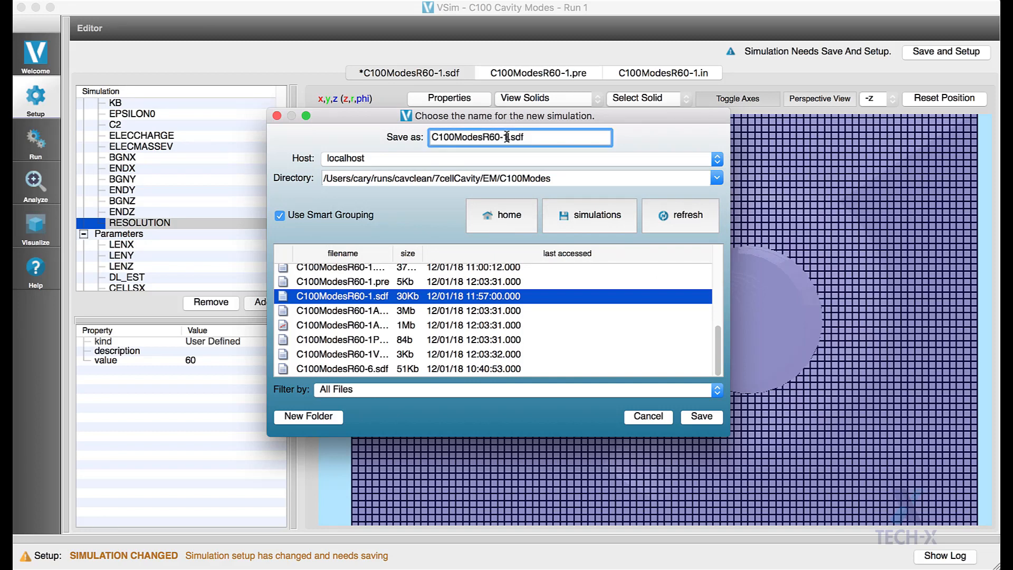
key("BackSpace")
type("2")
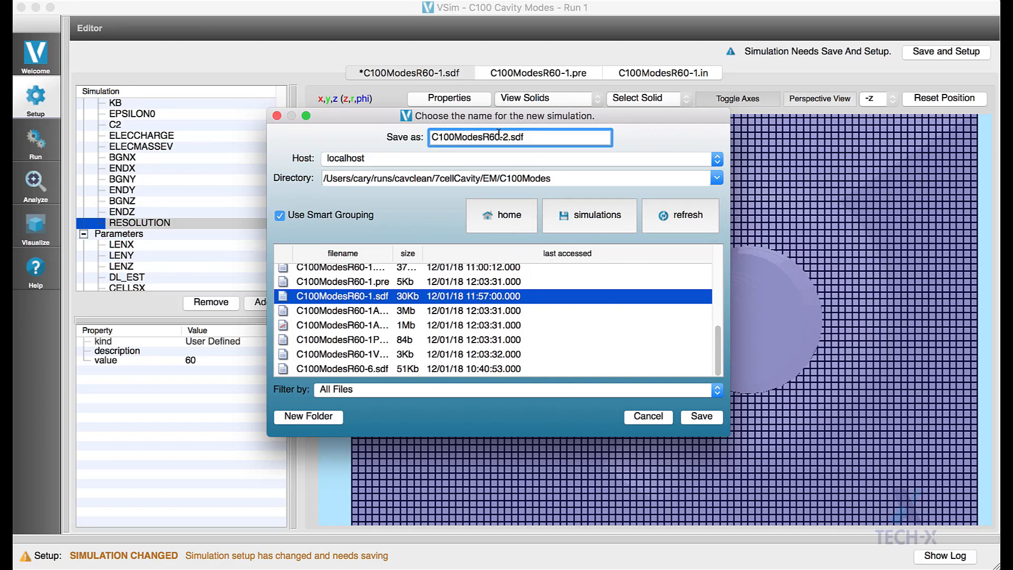
left_click(701, 417)
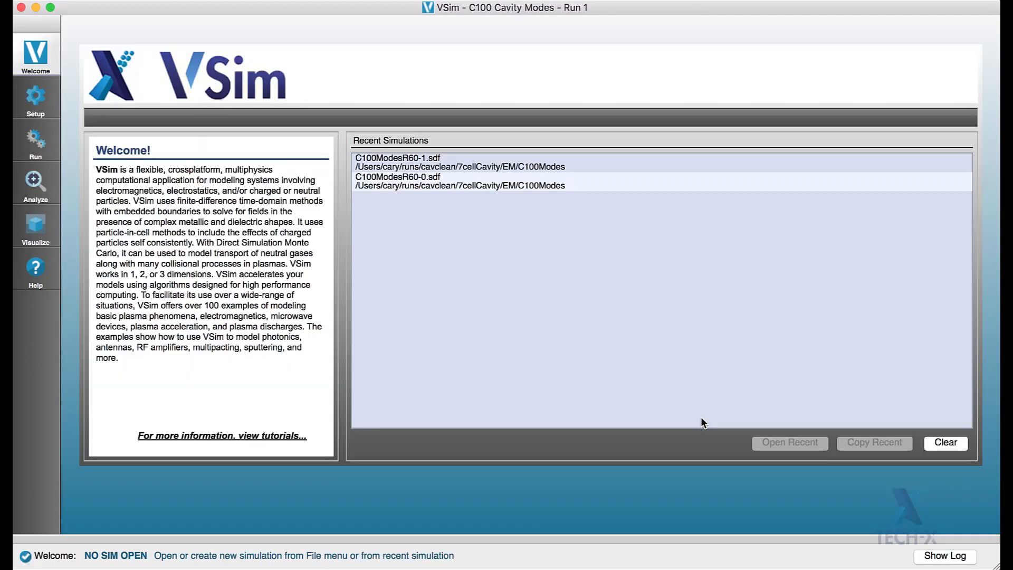